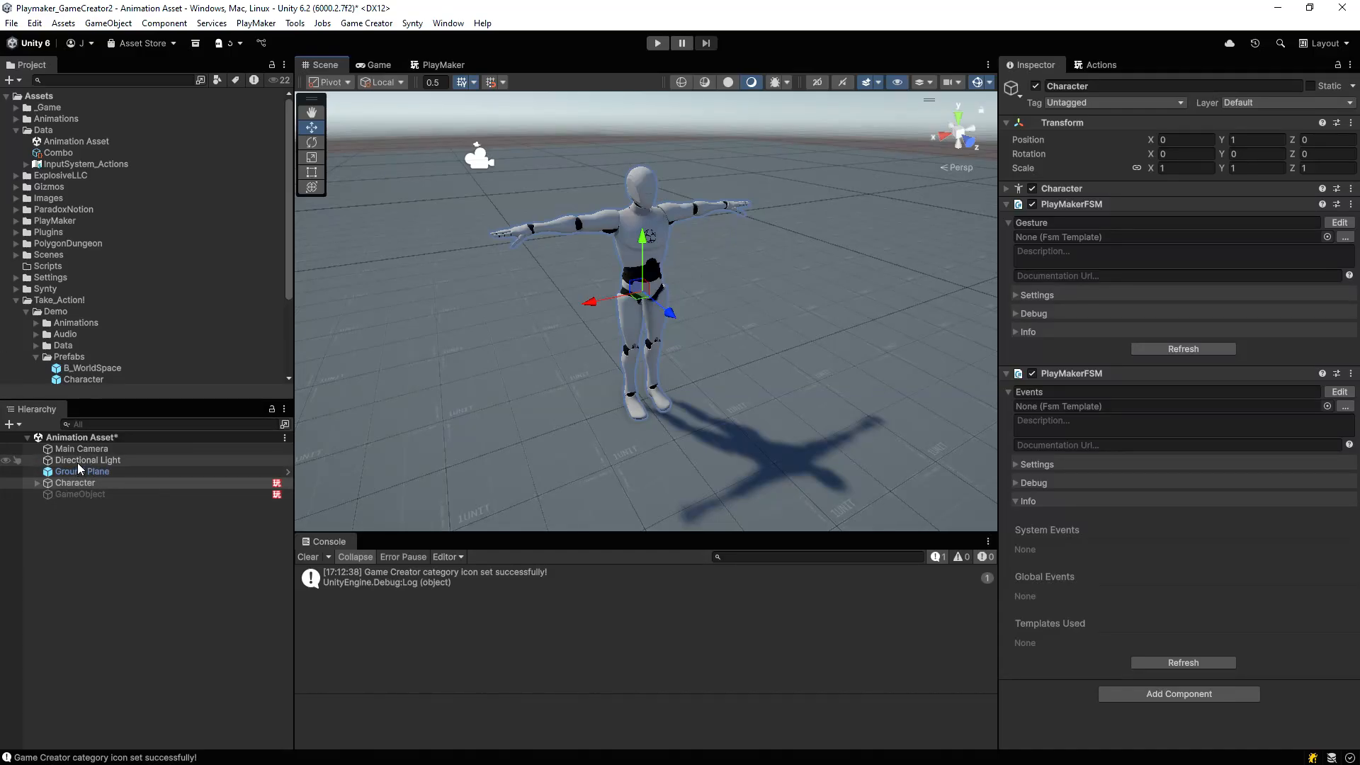
pyautogui.click(59, 154)
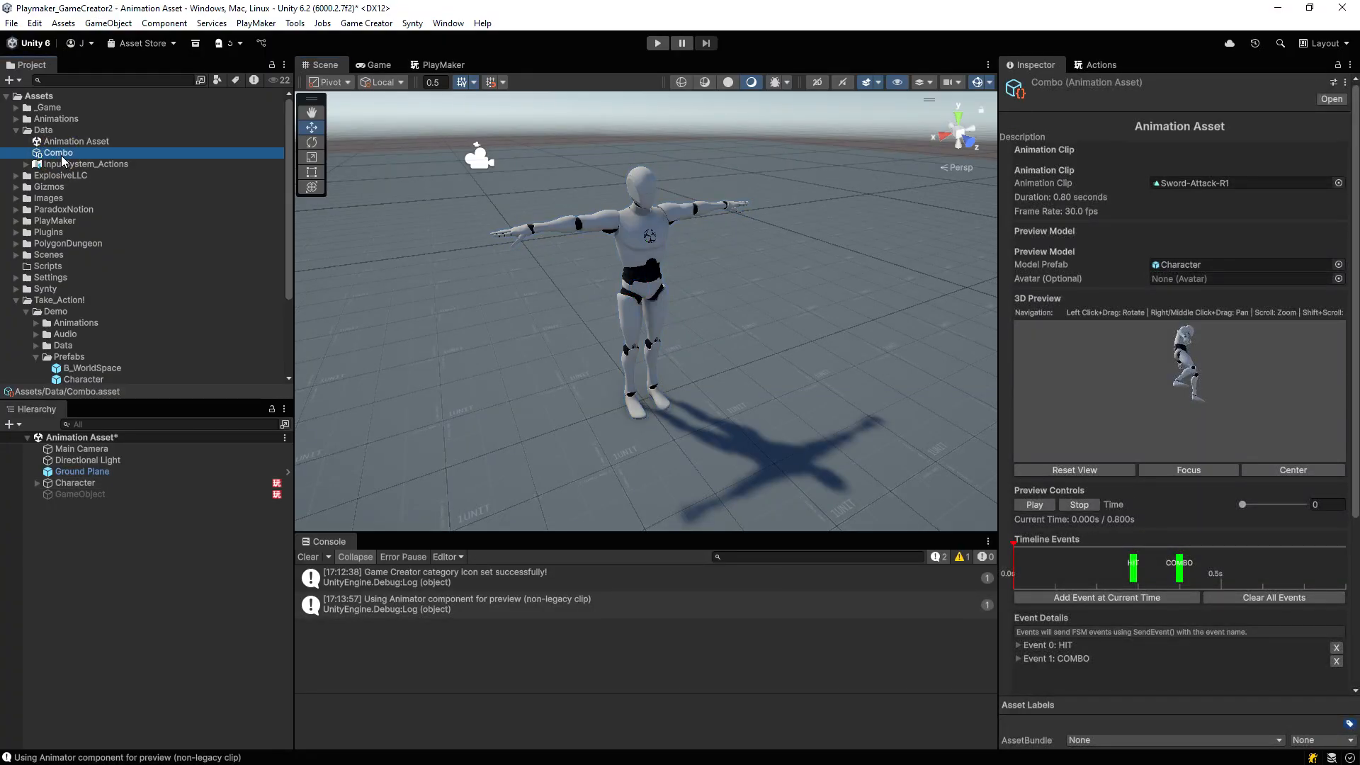
pyautogui.rightClick(43, 130)
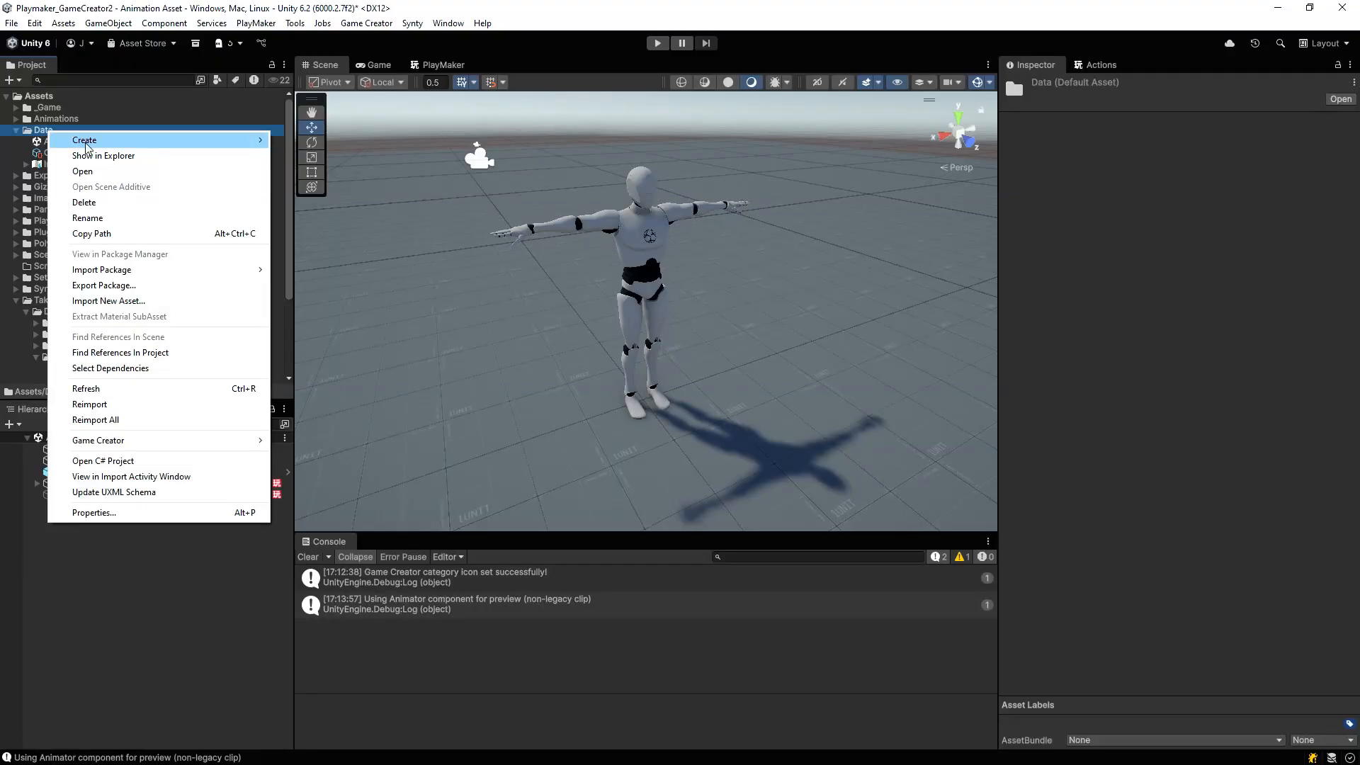
pyautogui.moveTo(234, 147)
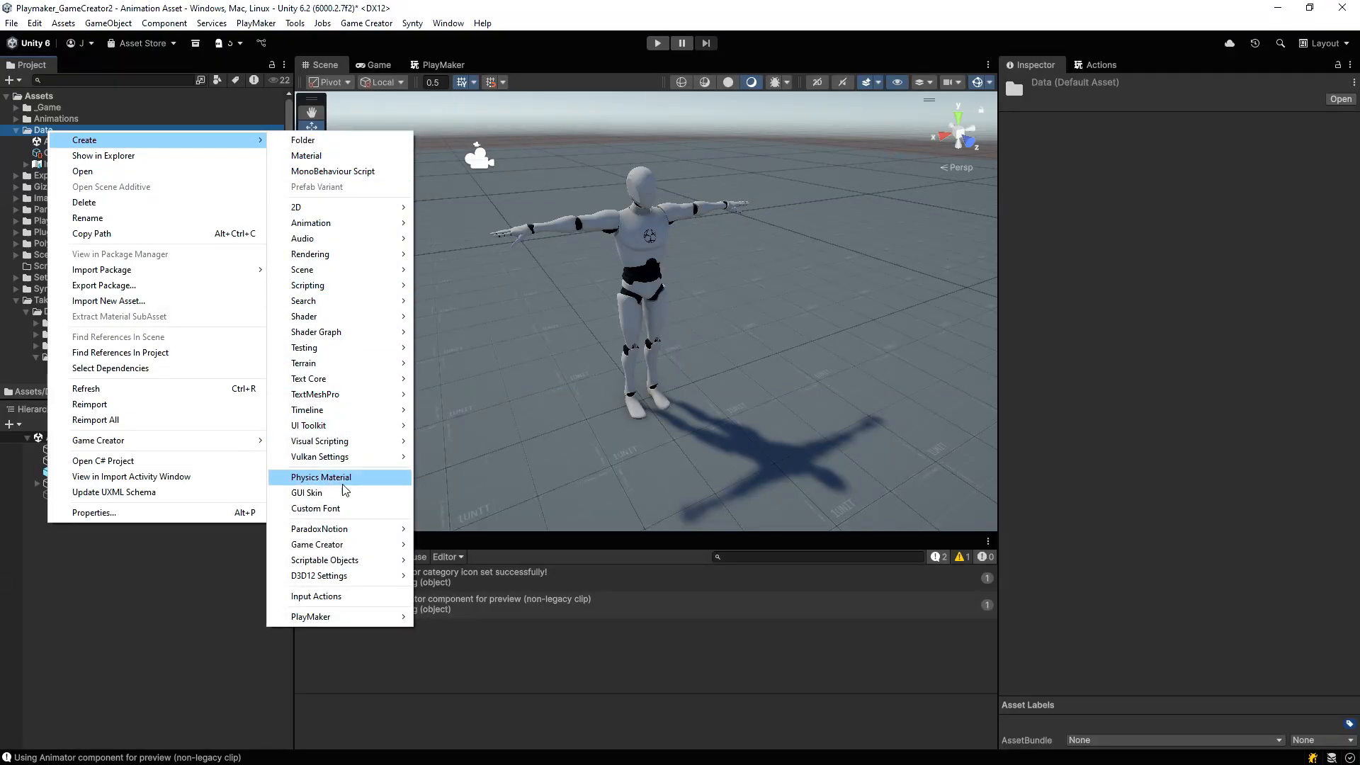
pyautogui.moveTo(355, 547)
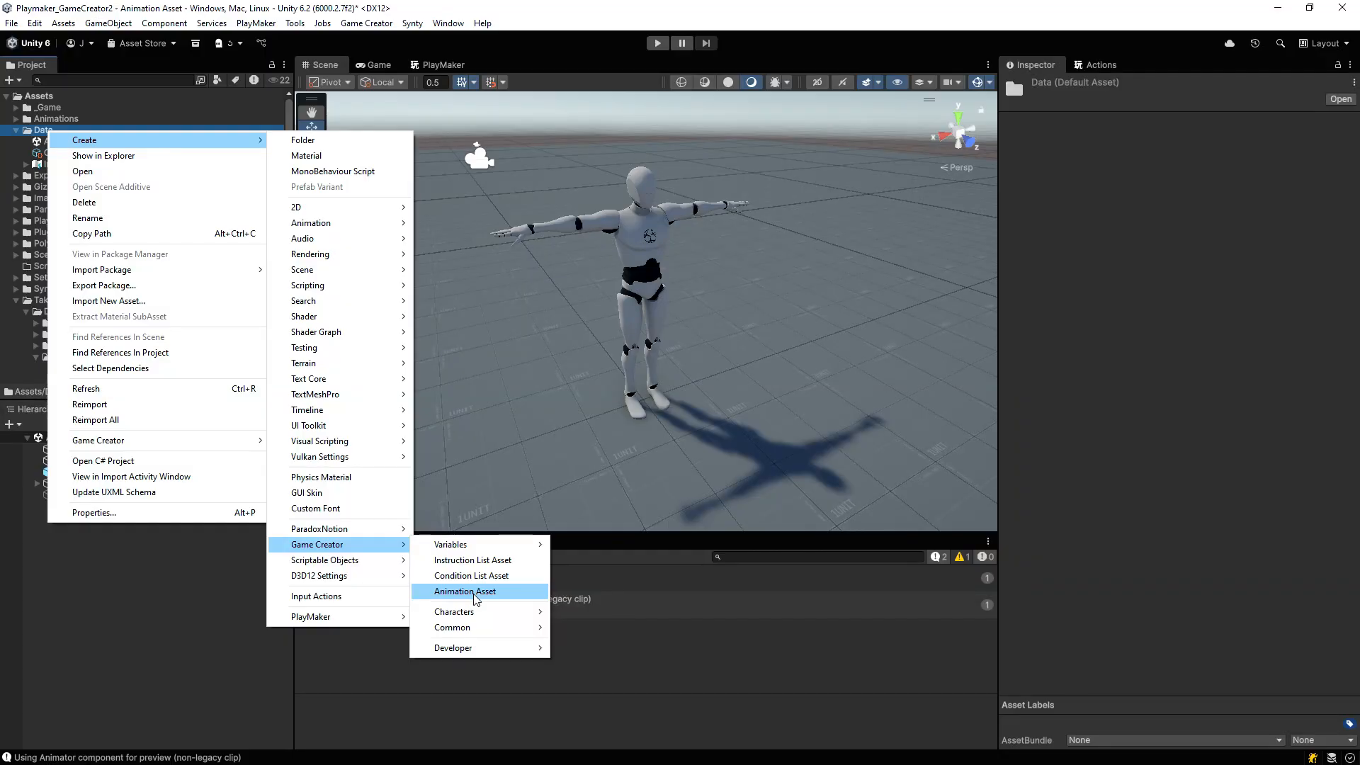
pyautogui.click(207, 641)
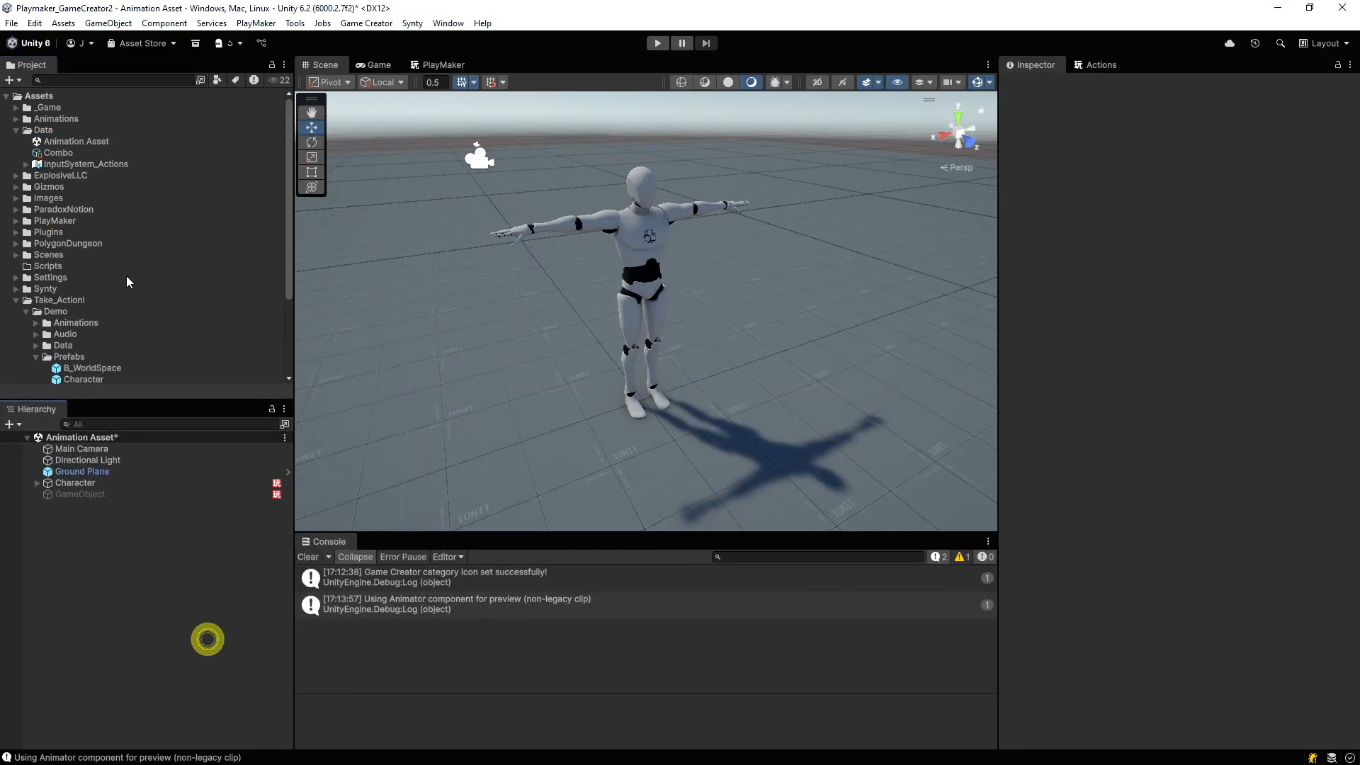
# Inspect the Combo animation asset by orbiting its 3D preview and scrubbing the preview time to 0.307.
pyautogui.click(62, 154)
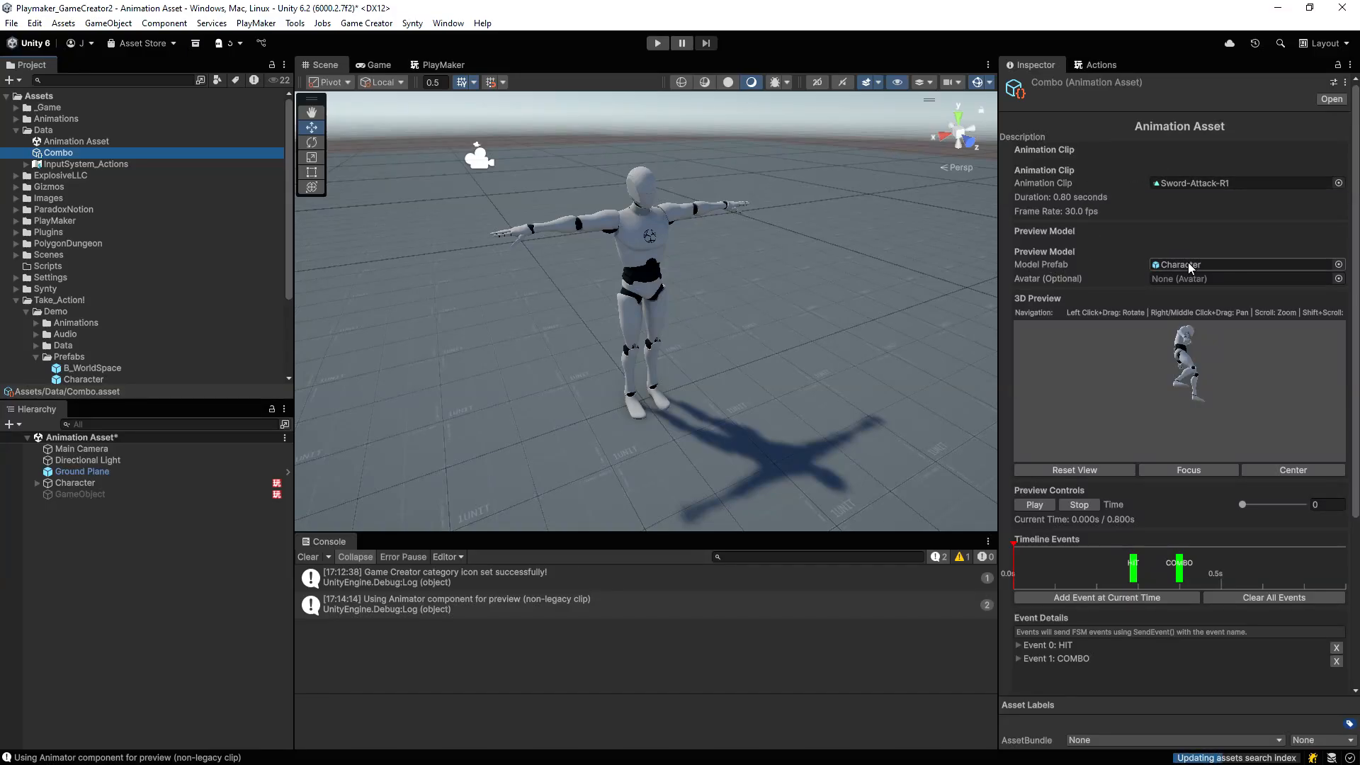
pyautogui.click(1193, 358)
pyautogui.moveTo(1191, 358); pyautogui.dragTo(1177, 328)
pyautogui.moveTo(1179, 334); pyautogui.dragTo(1179, 346, button='middle')
pyautogui.moveTo(1179, 346); pyautogui.dragTo(1161, 420)
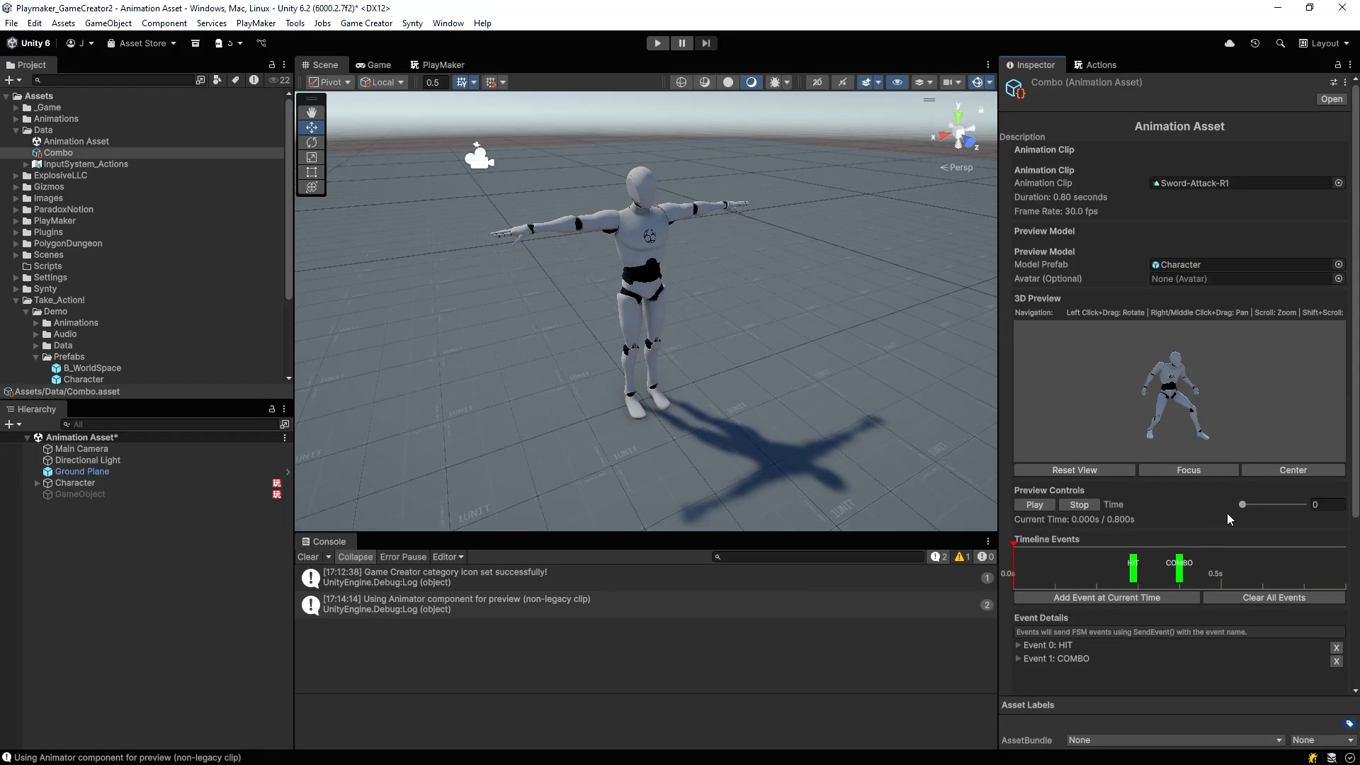
pyautogui.moveTo(1242, 504)
pyautogui.mouseDown()
pyautogui.moveTo(1275, 509)
pyautogui.moveTo(1264, 510)
pyautogui.mouseUp()
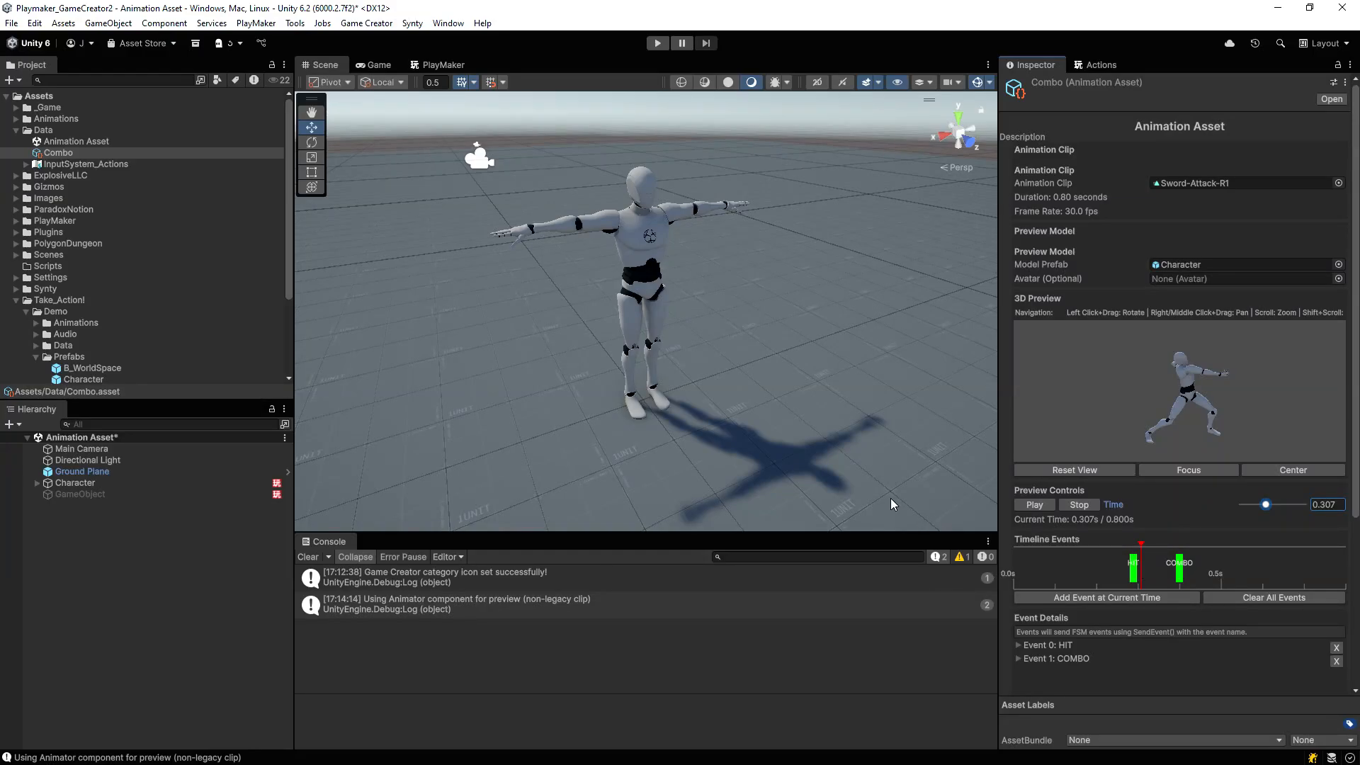
# Examine the Character Gesture Animated settings in State 1 of the Character's Gesture FSM.
pyautogui.click(77, 482)
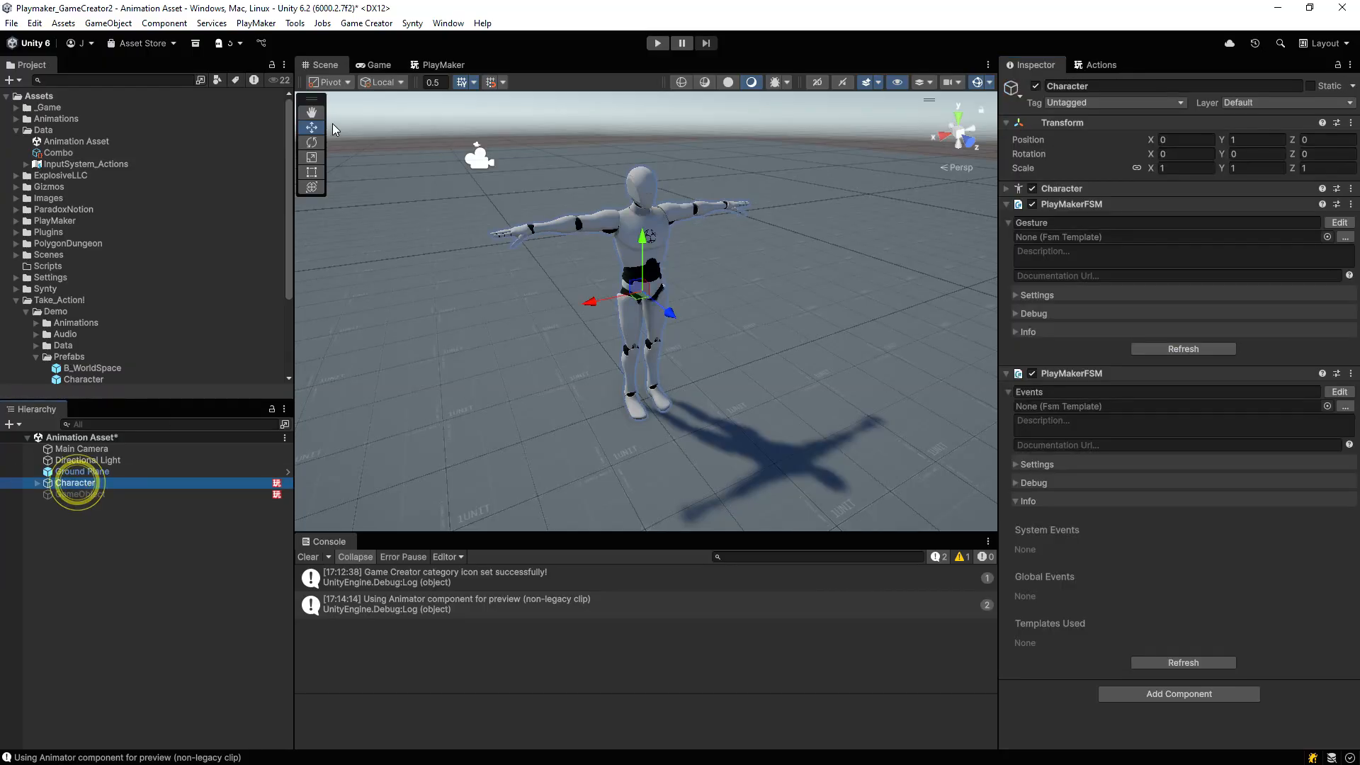
pyautogui.click(435, 65)
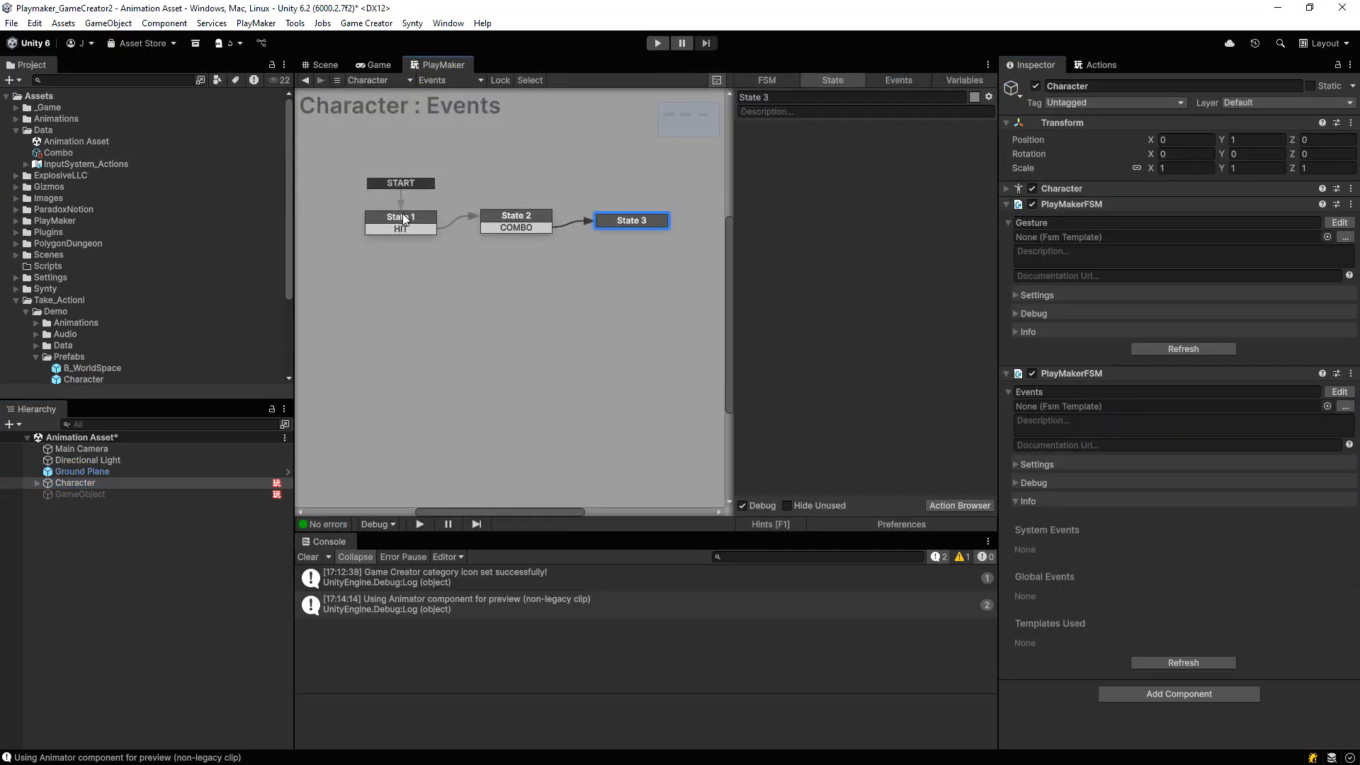
pyautogui.click(446, 80)
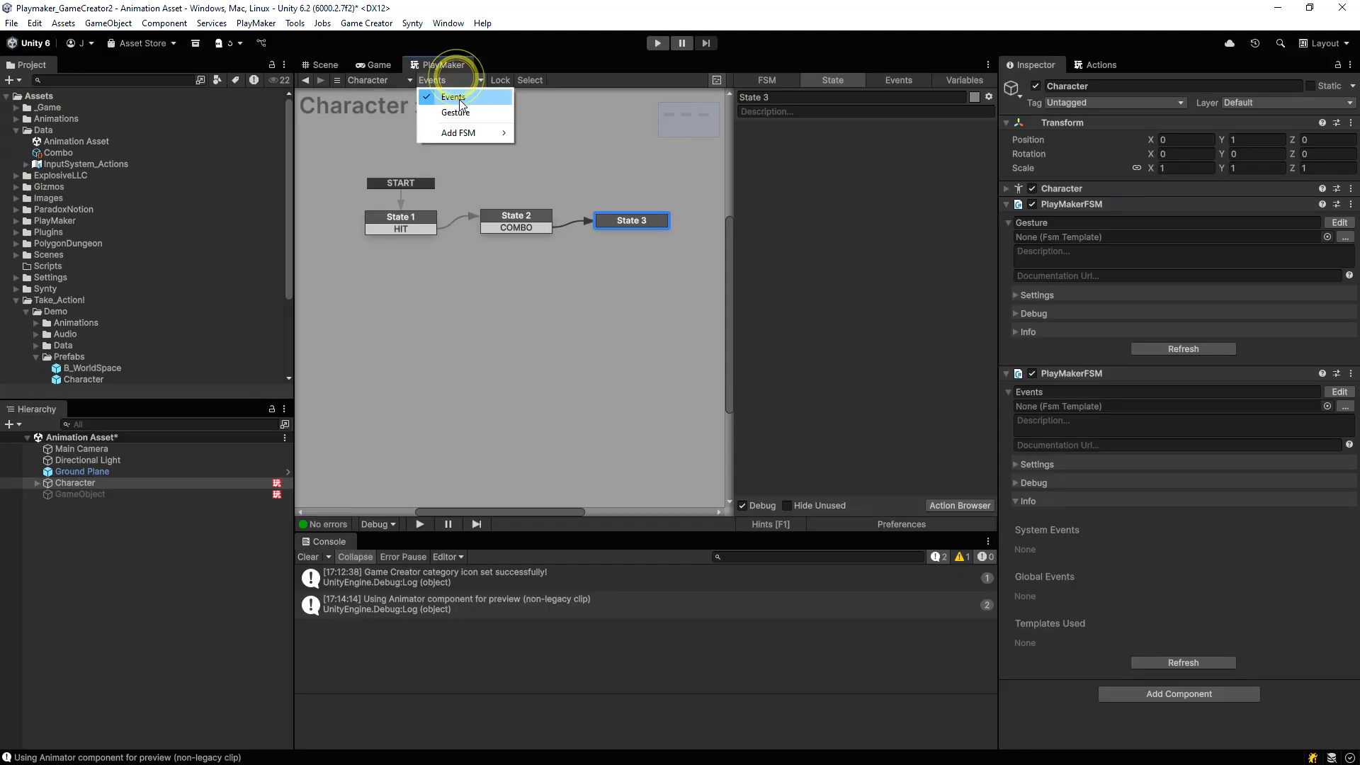
pyautogui.click(457, 113)
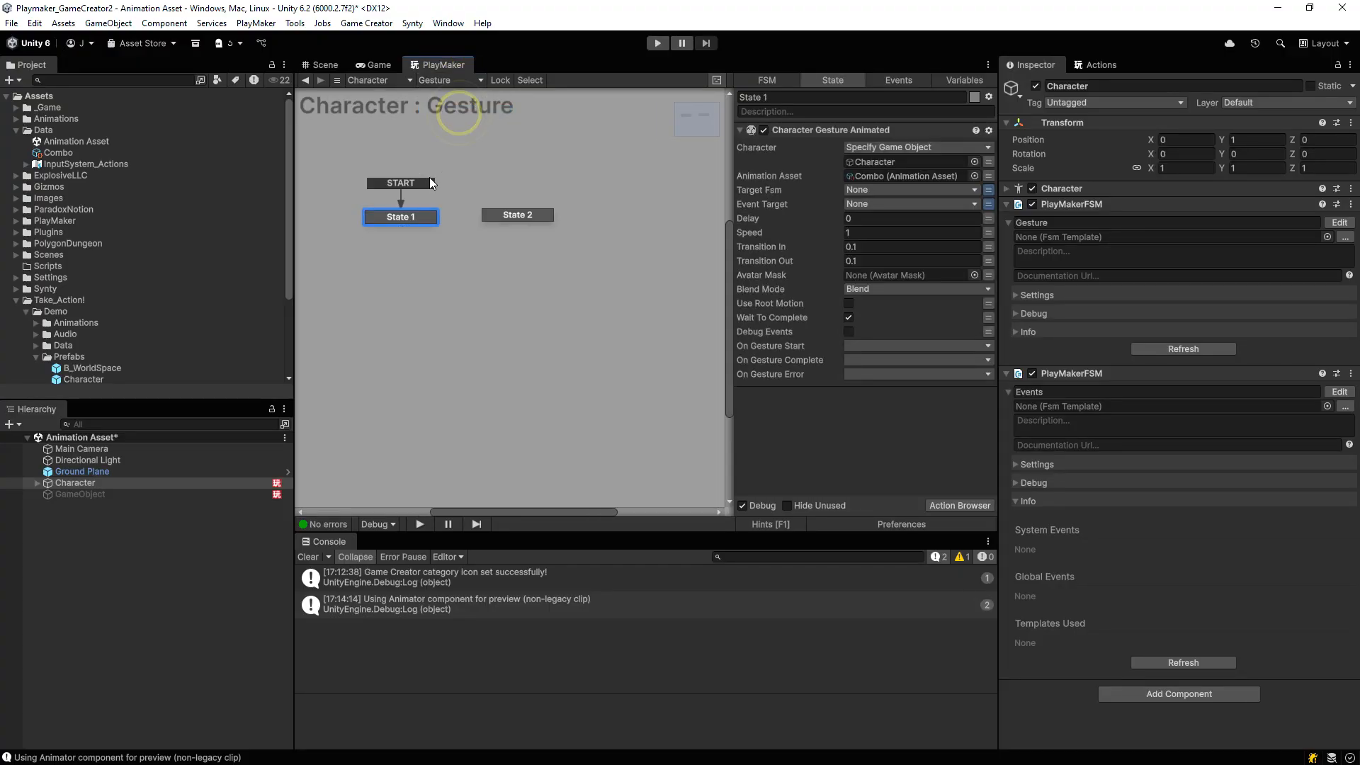
pyautogui.click(1074, 221)
pyautogui.moveTo(757, 192)
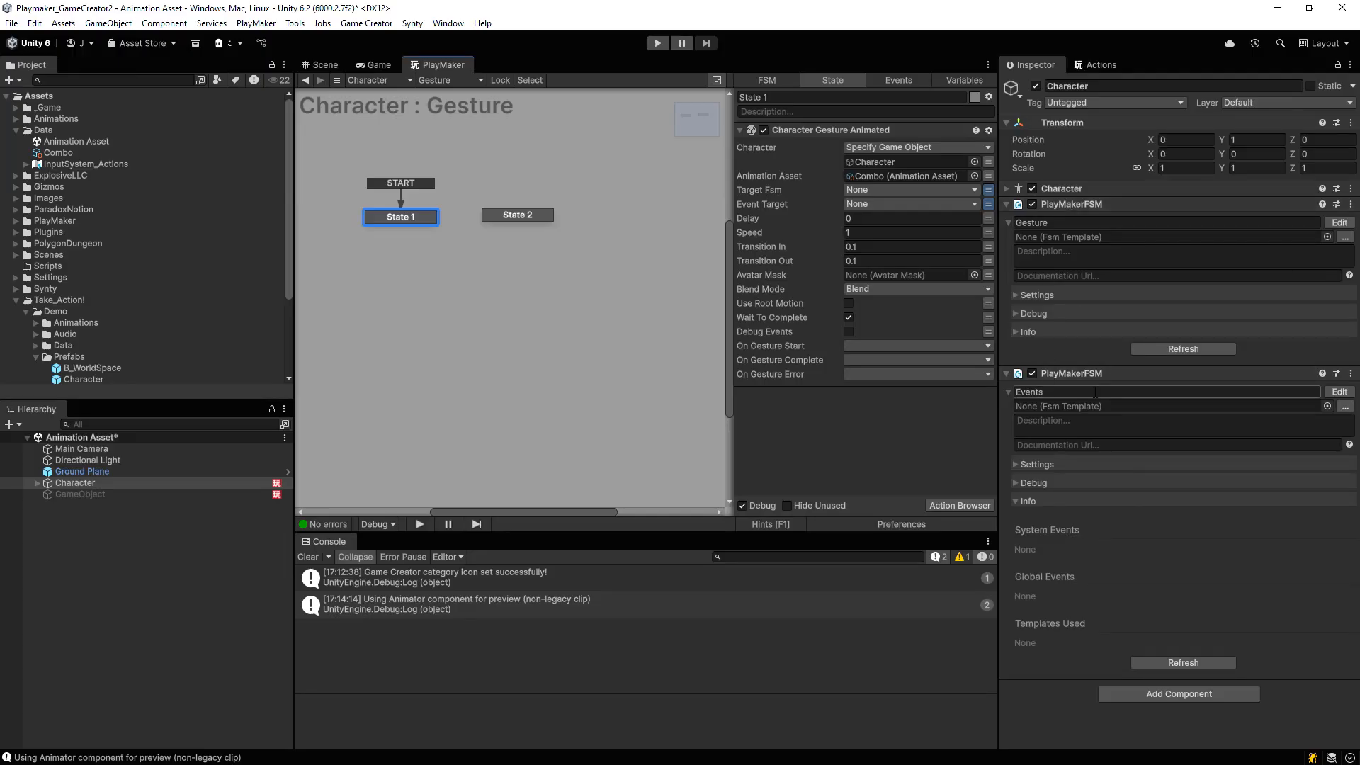
# Compare the HIT and COMBO transitions in the Character's Events FSM with the Combo asset's timeline events.
pyautogui.click(434, 82)
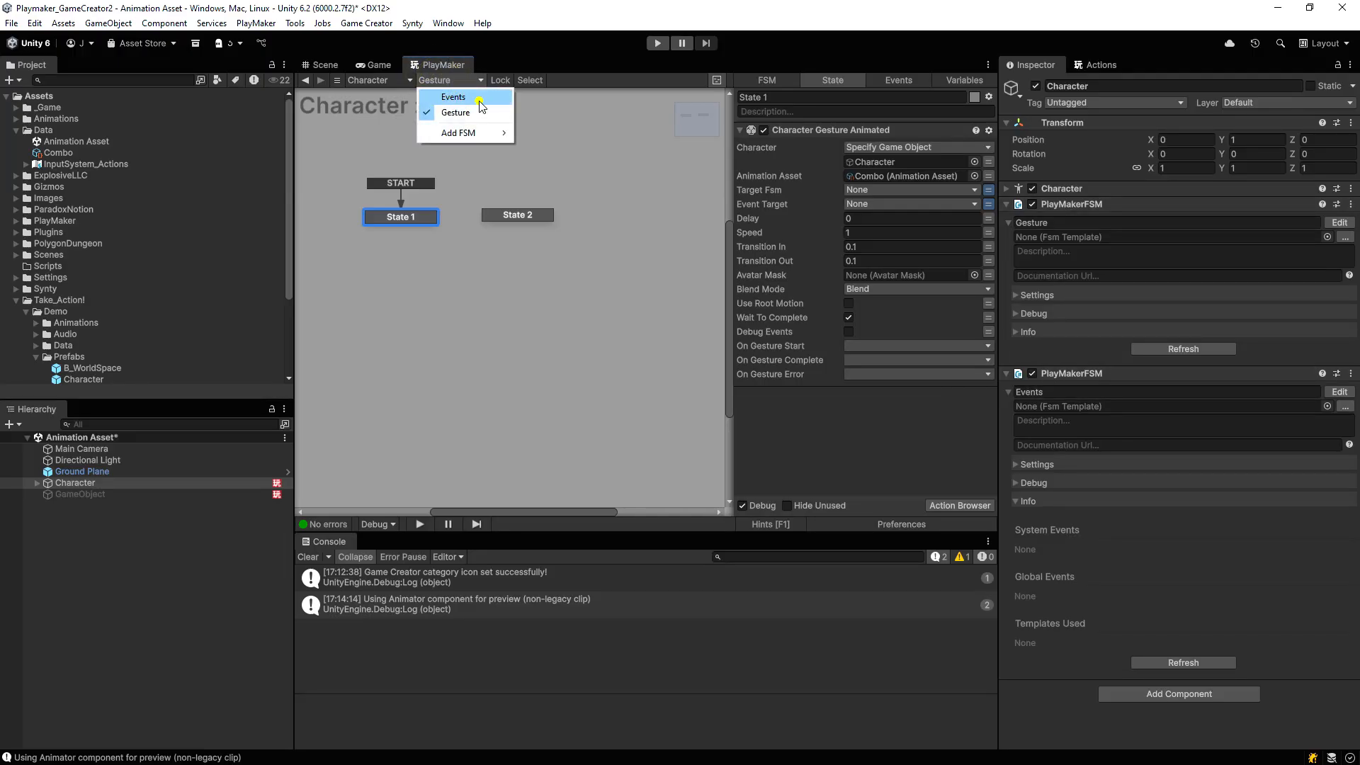
pyautogui.click(457, 104)
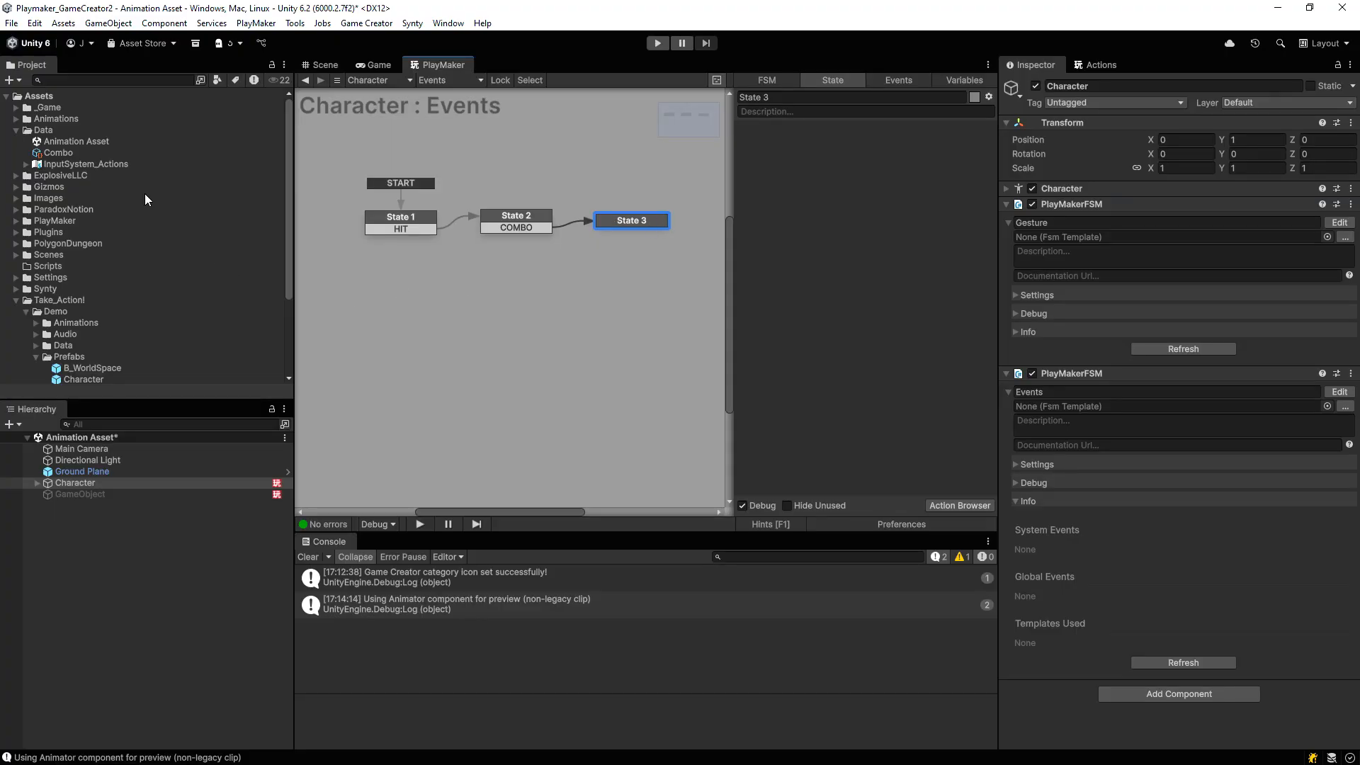
pyautogui.click(58, 153)
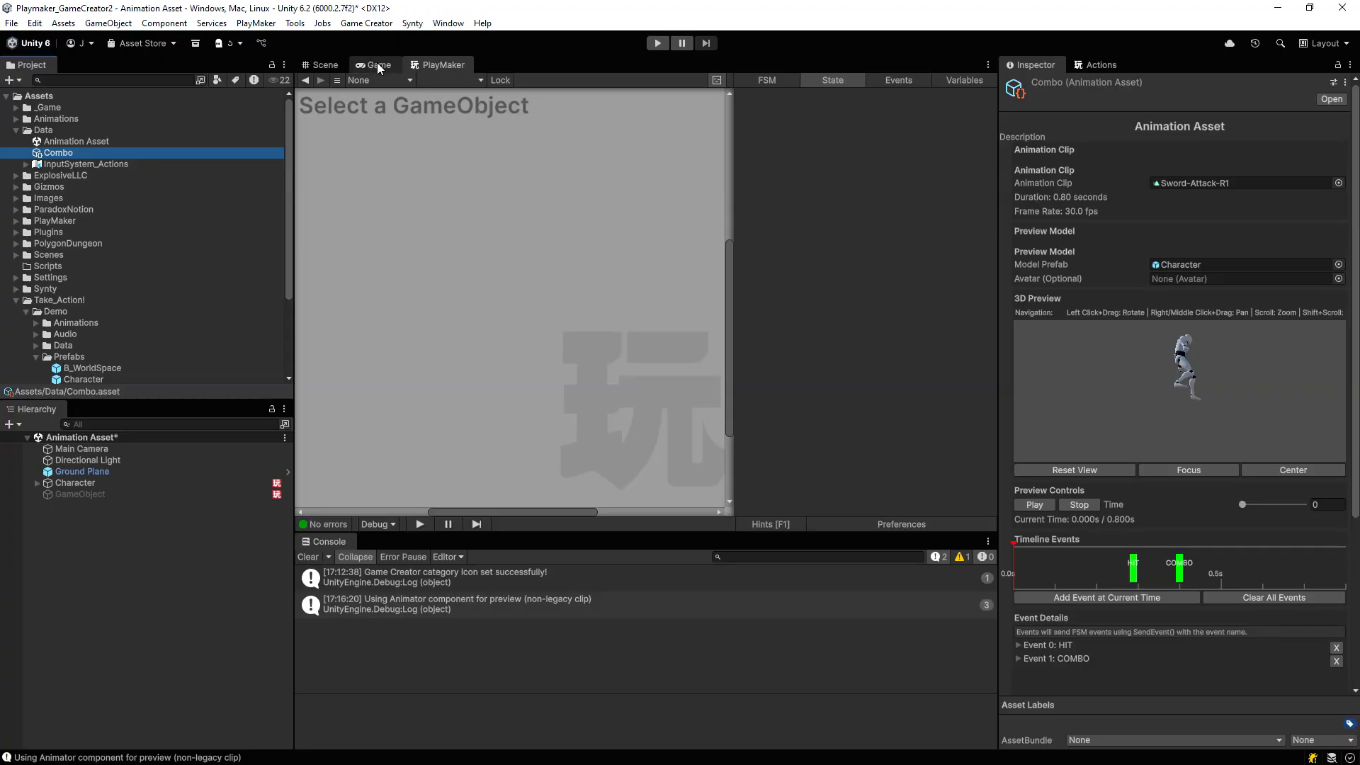
pyautogui.click(78, 482)
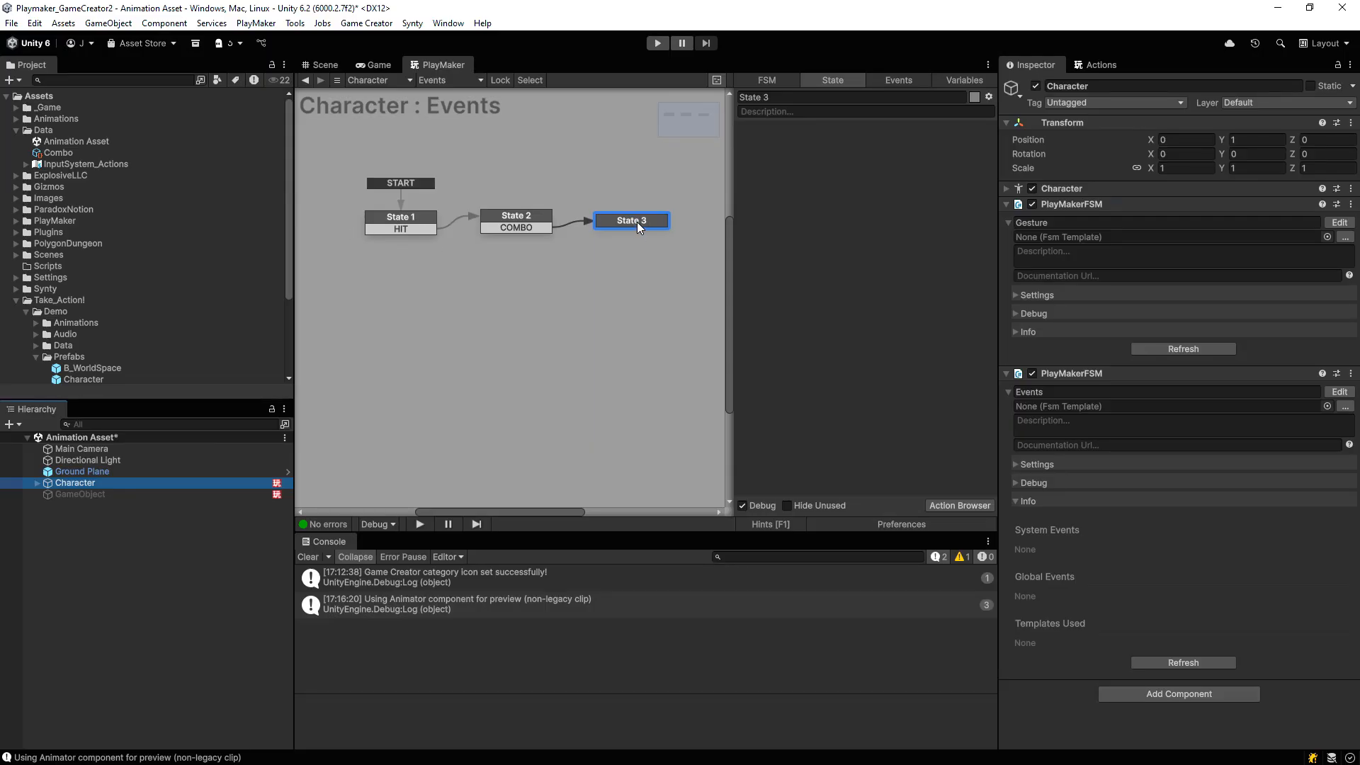
# Run the scene, check the active state in the Character's Events FSM, and stop playback.
pyautogui.click(659, 43)
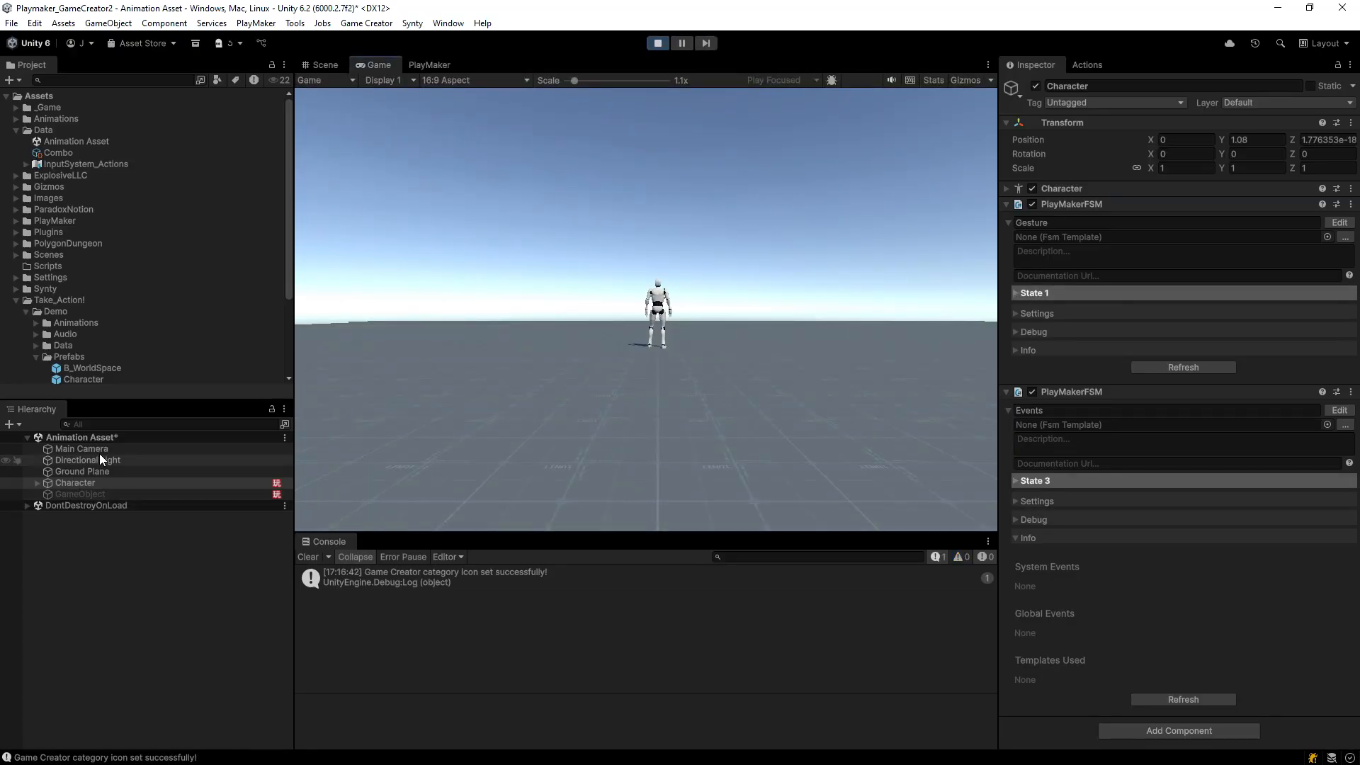
pyautogui.click(441, 63)
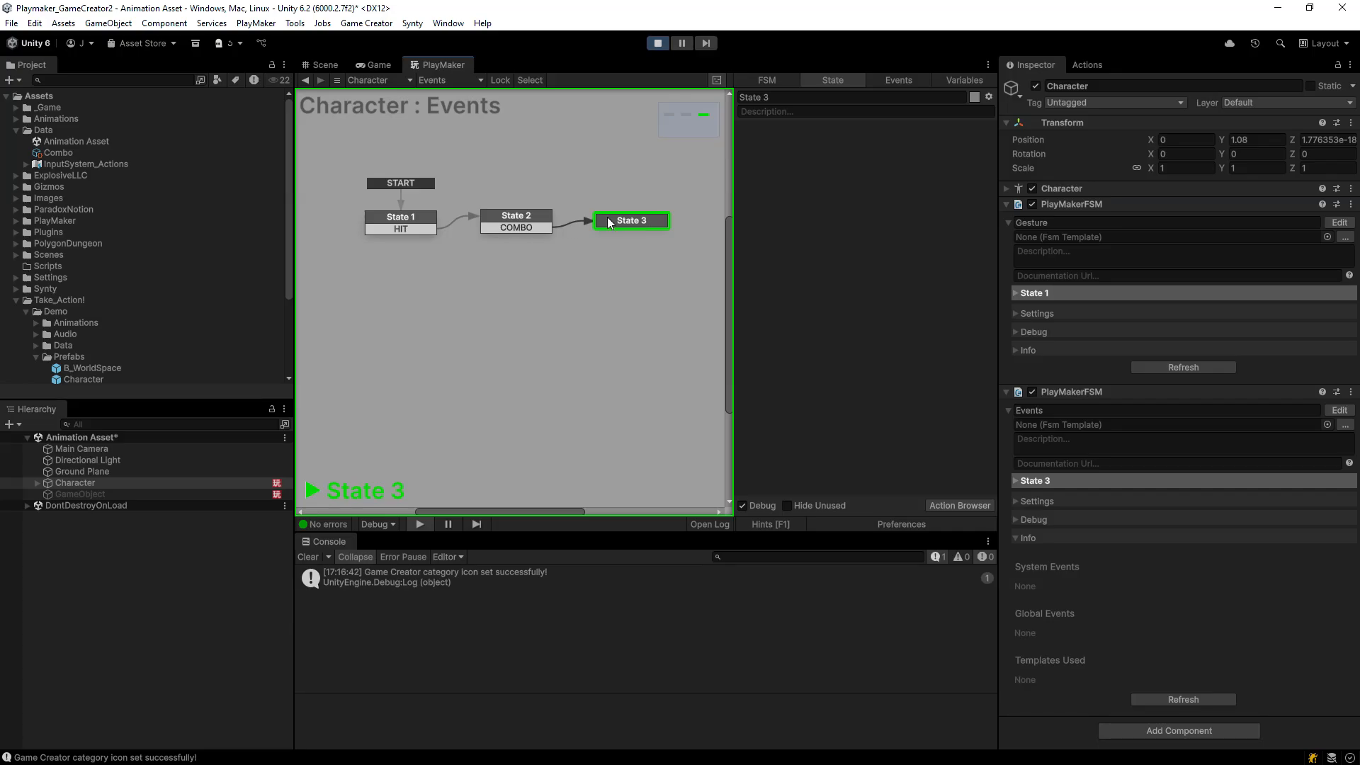
pyautogui.click(657, 45)
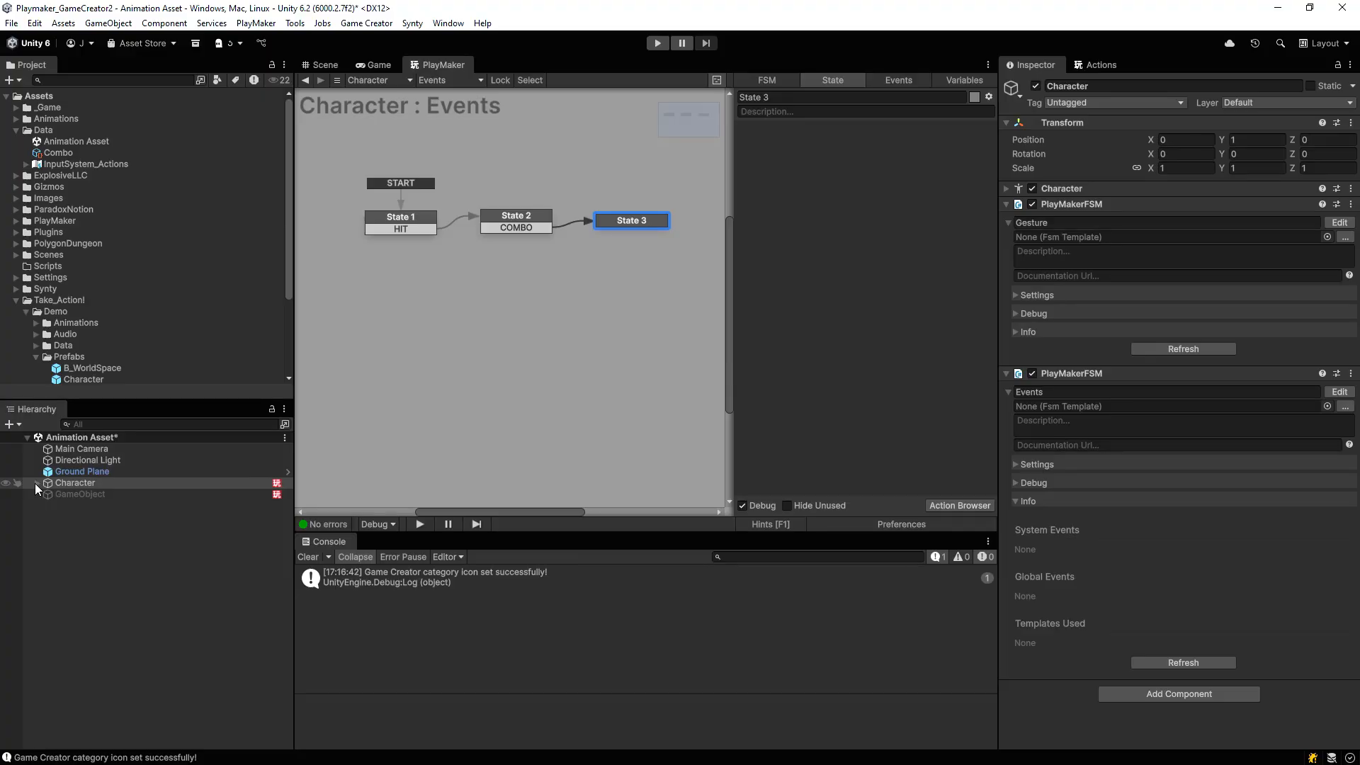
# Add a HIT transition to State 1 of the Character's Gesture FSM and connect it to State 2.
pyautogui.click(440, 81)
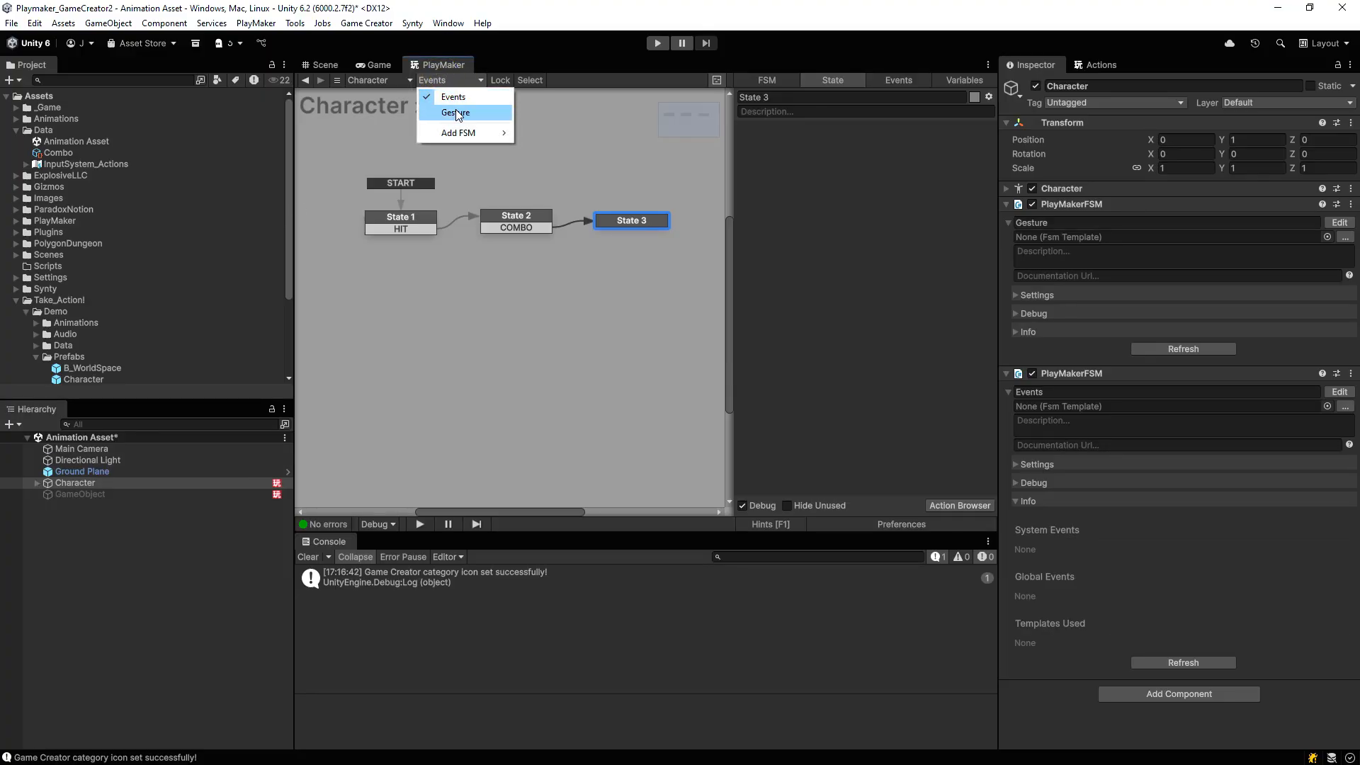
pyautogui.click(457, 113)
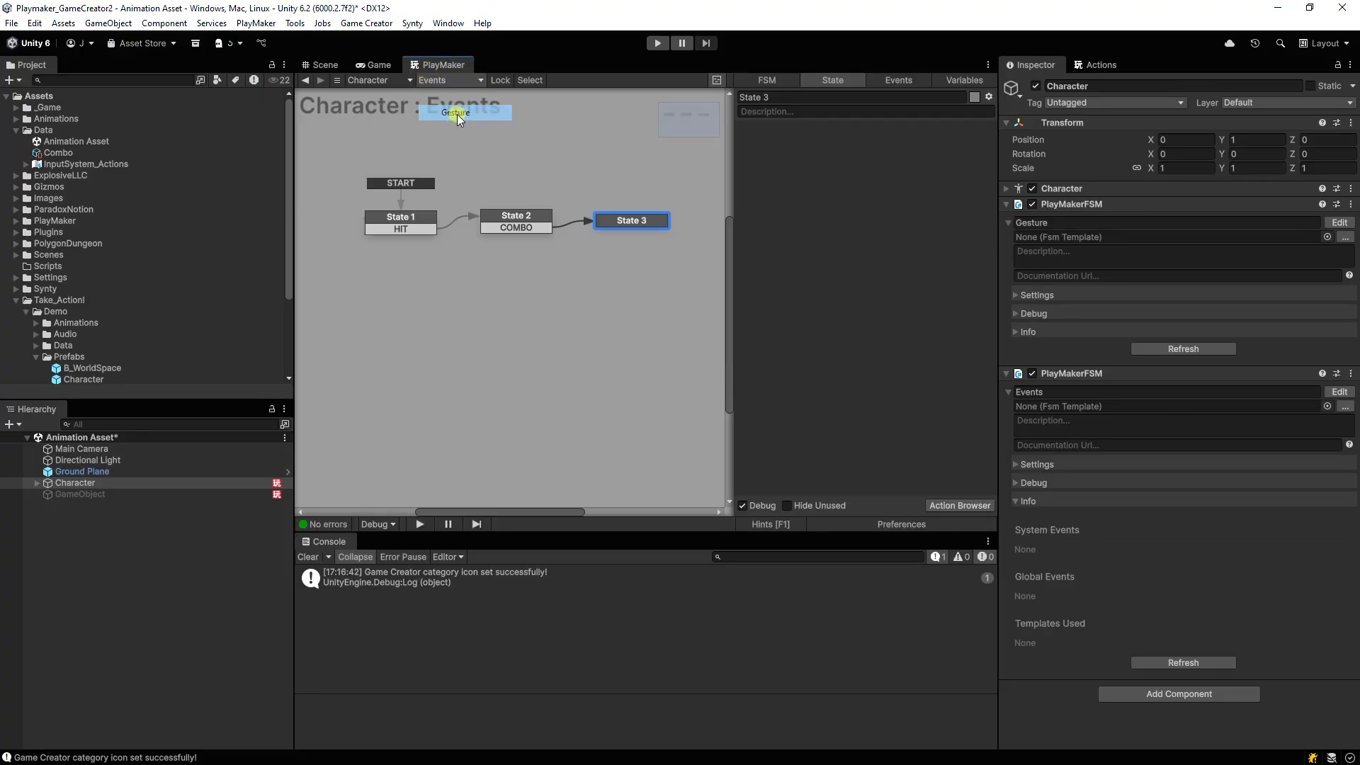
pyautogui.rightClick(394, 214)
pyautogui.moveTo(459, 225)
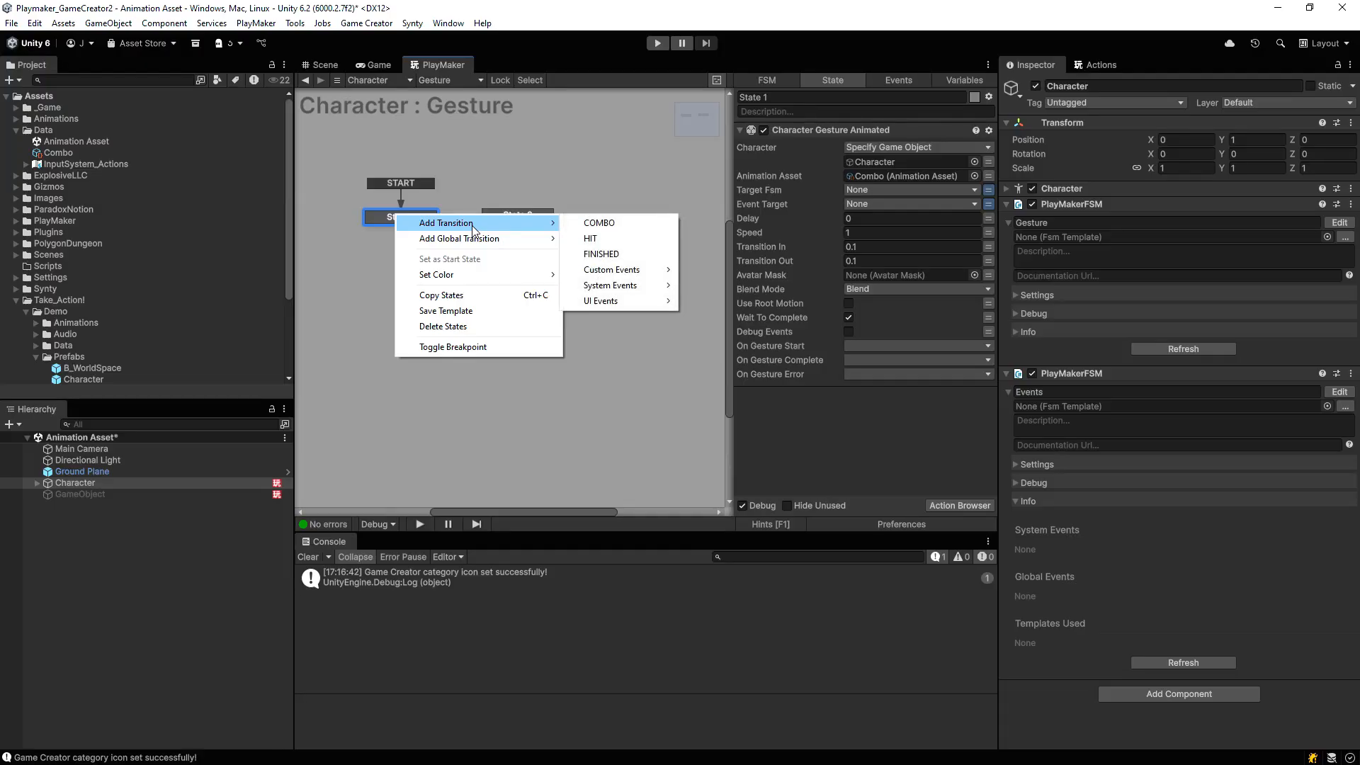
pyautogui.click(593, 238)
pyautogui.moveTo(436, 233); pyautogui.dragTo(525, 214)
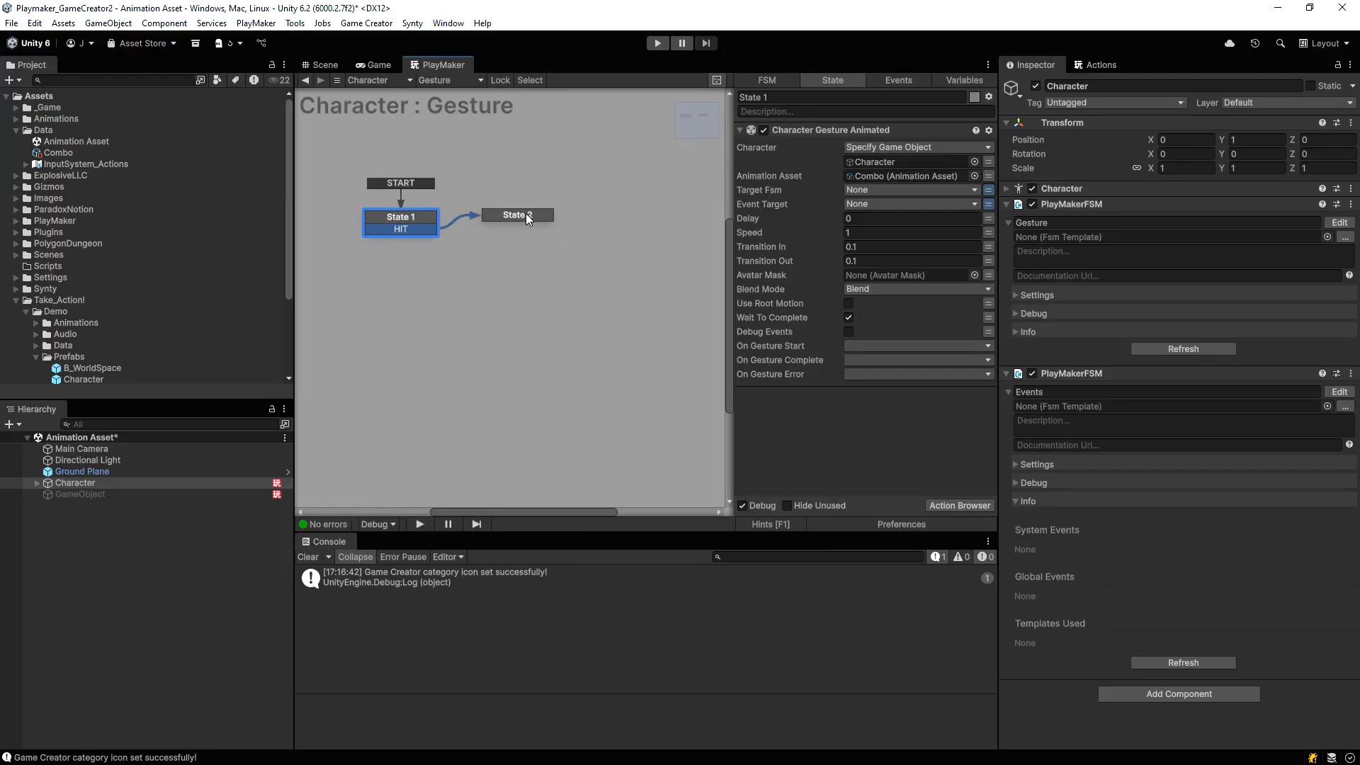
pyautogui.click(526, 214)
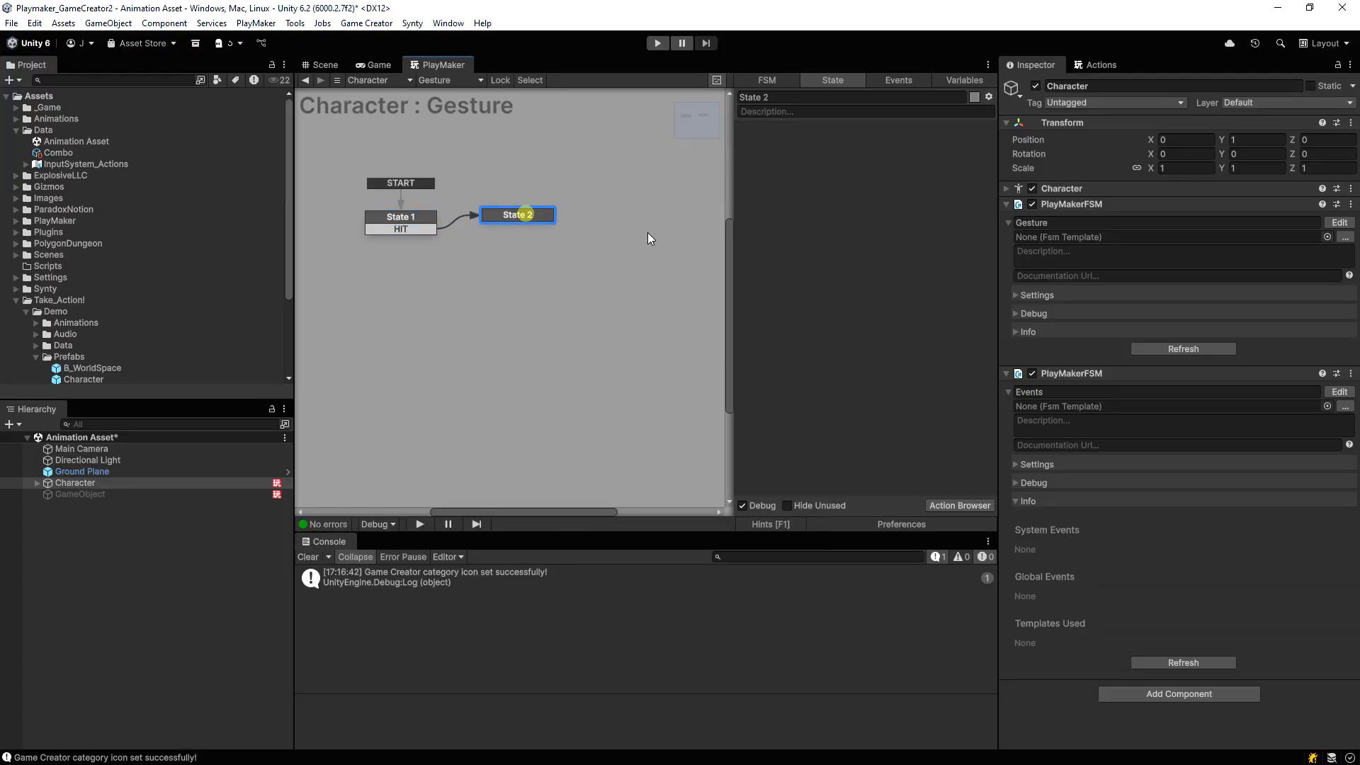
pyautogui.click(407, 232)
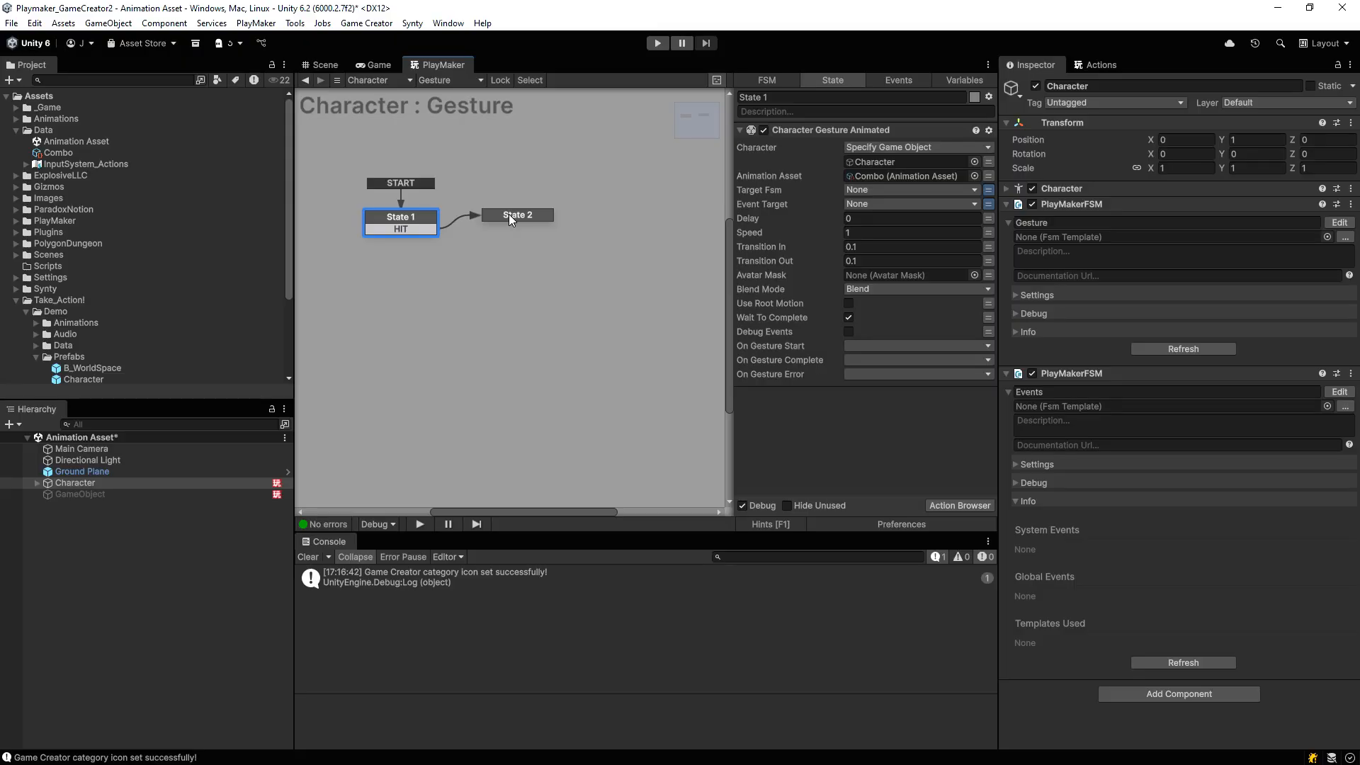
# Run the scene, check the active states in the Character's Gesture and Events FSMs, and stop playback.
pyautogui.click(656, 43)
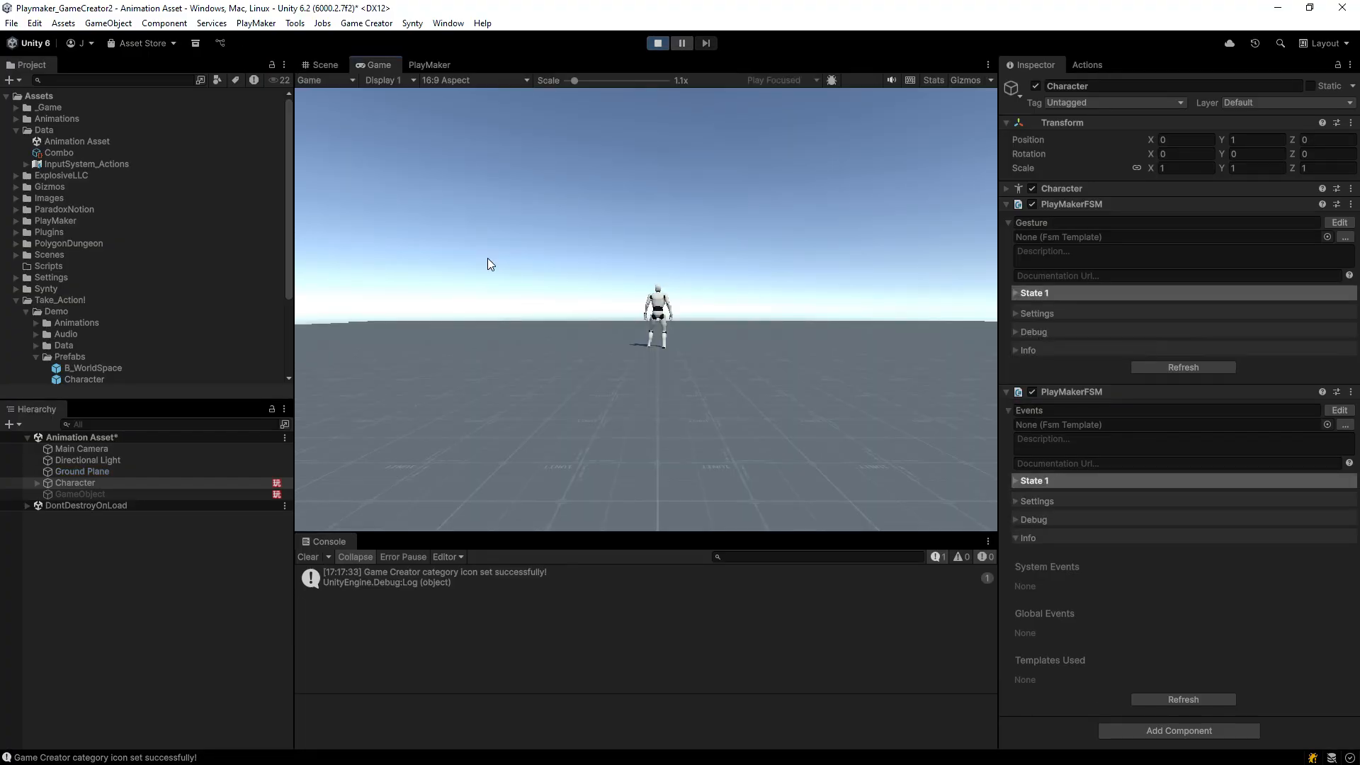
pyautogui.click(439, 65)
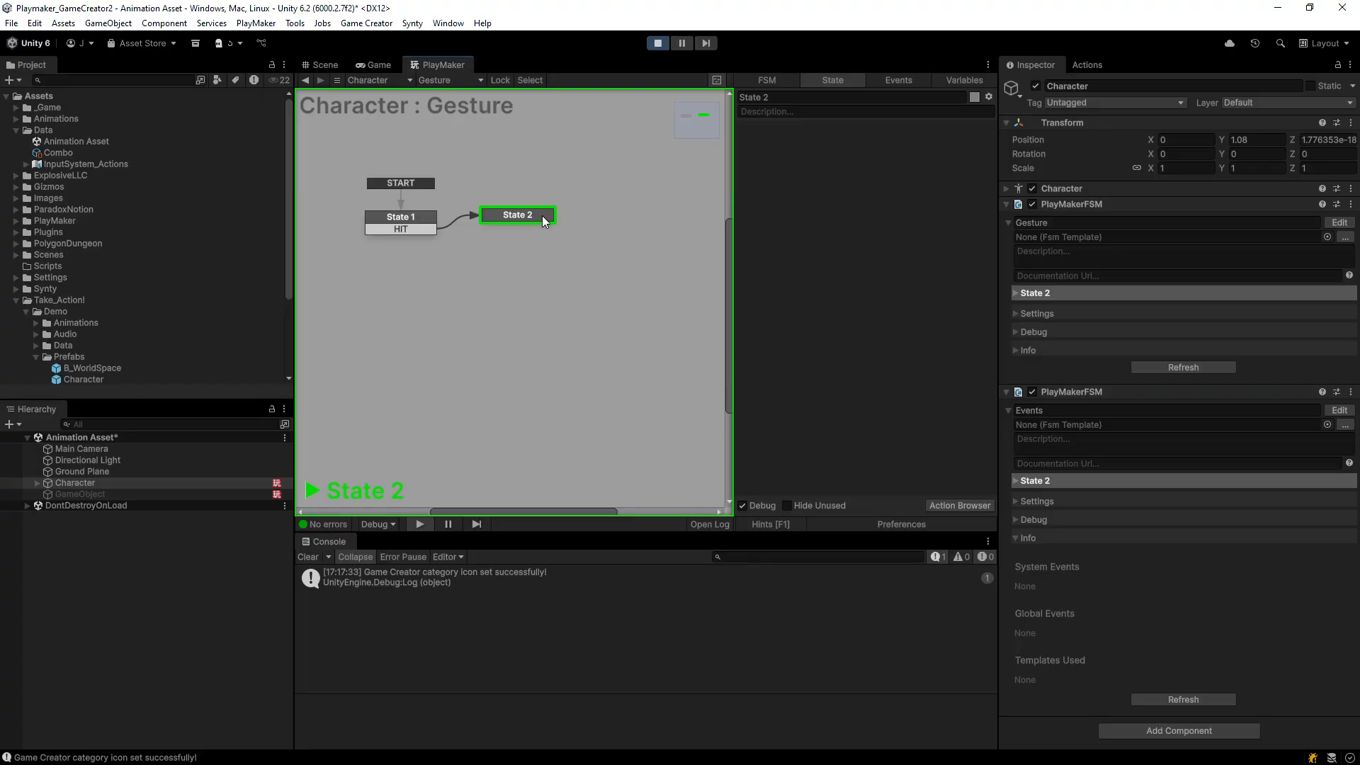
pyautogui.moveTo(542, 215); pyautogui.dragTo(543, 222)
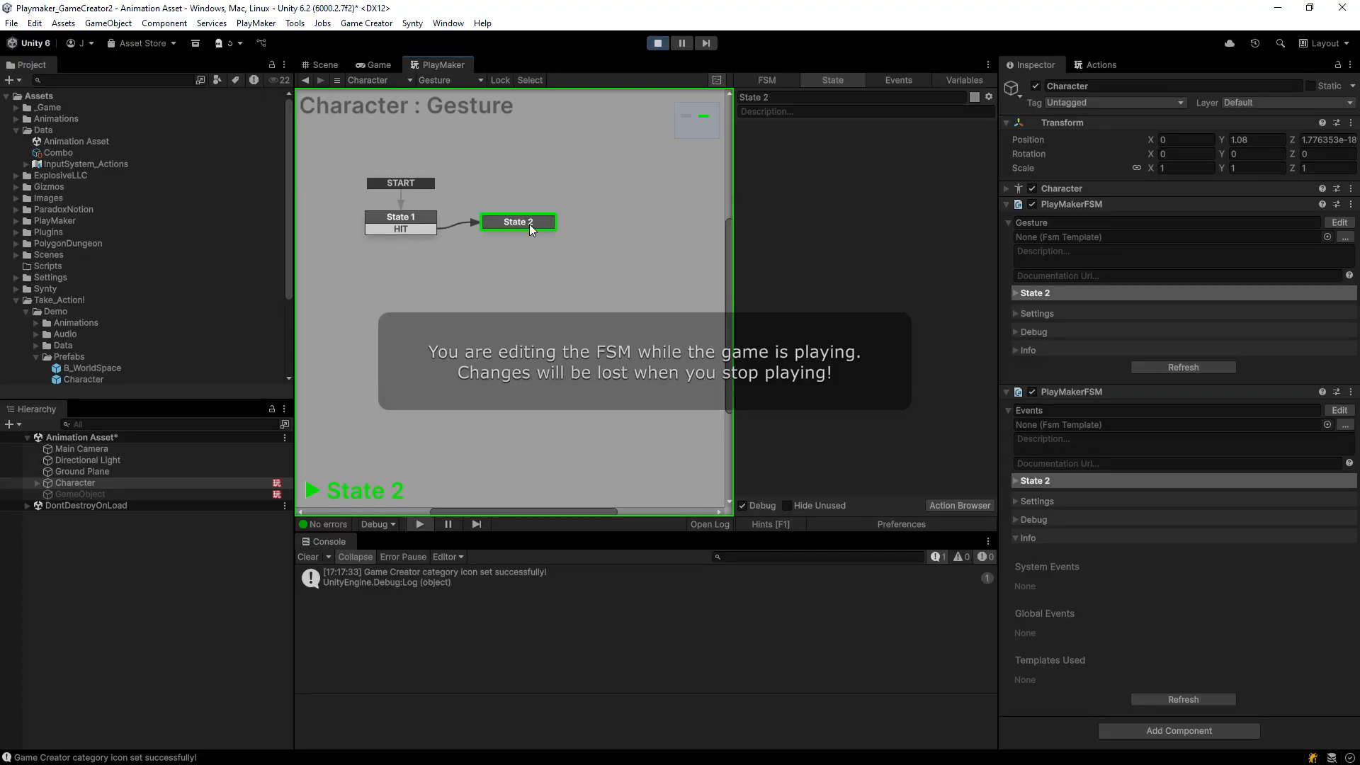
pyautogui.click(466, 82)
pyautogui.click(464, 100)
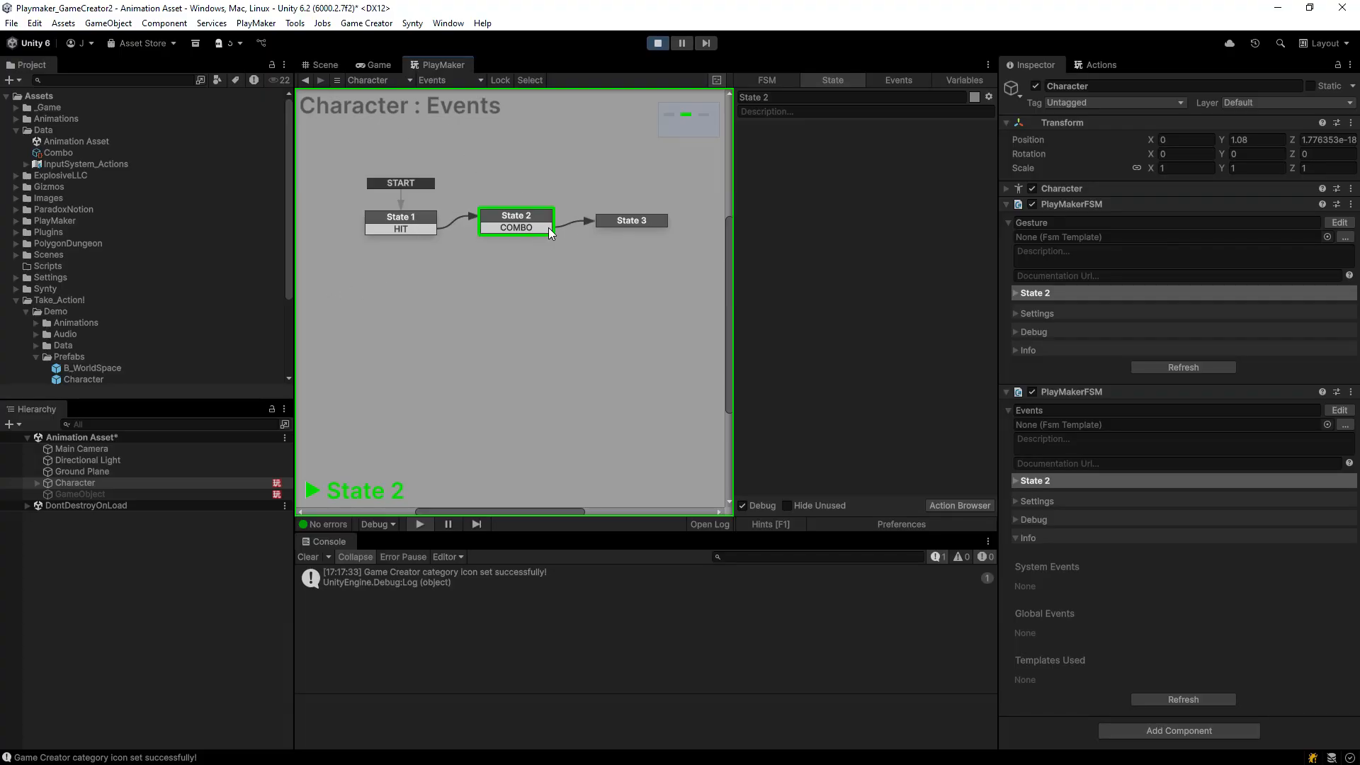
pyautogui.click(658, 43)
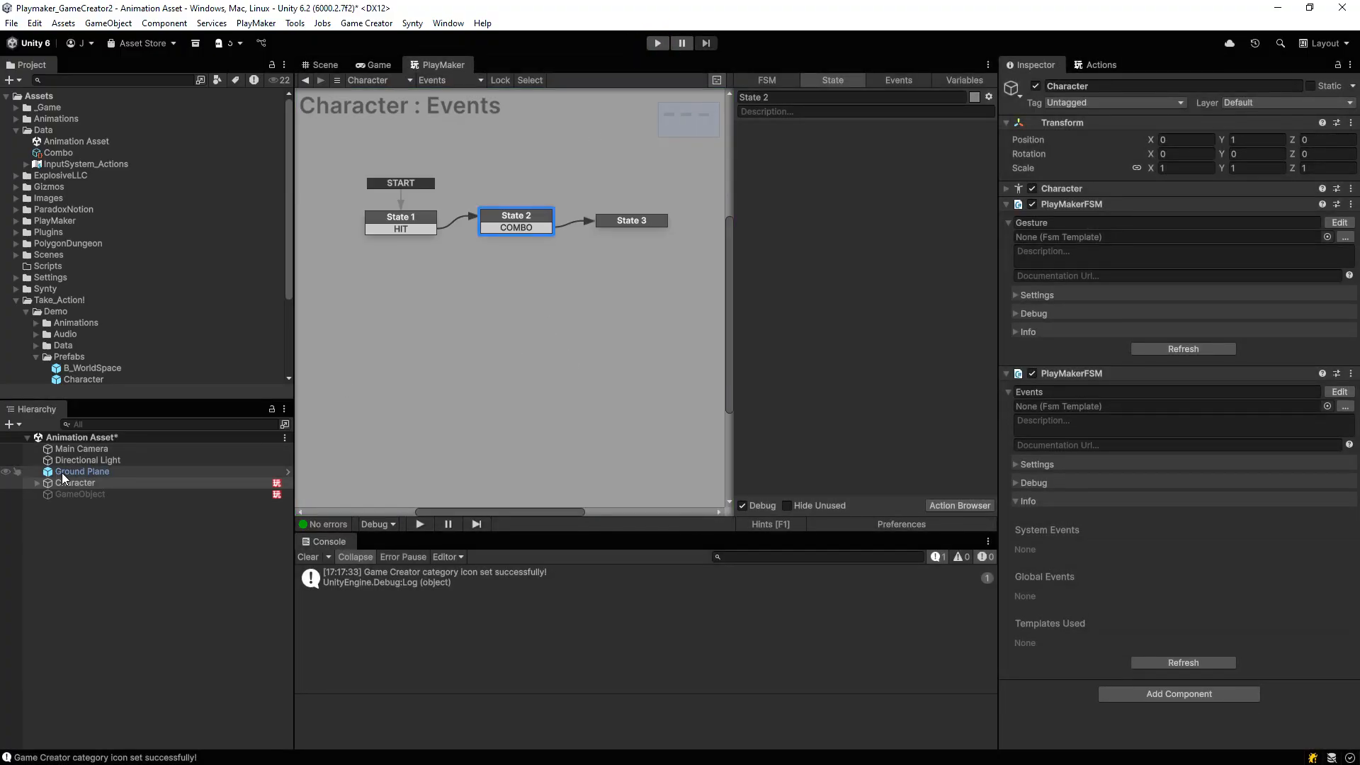
# Activate the disabled GameObject that holds the separate FSM with HIT and COMBO transitions.
pyautogui.click(72, 494)
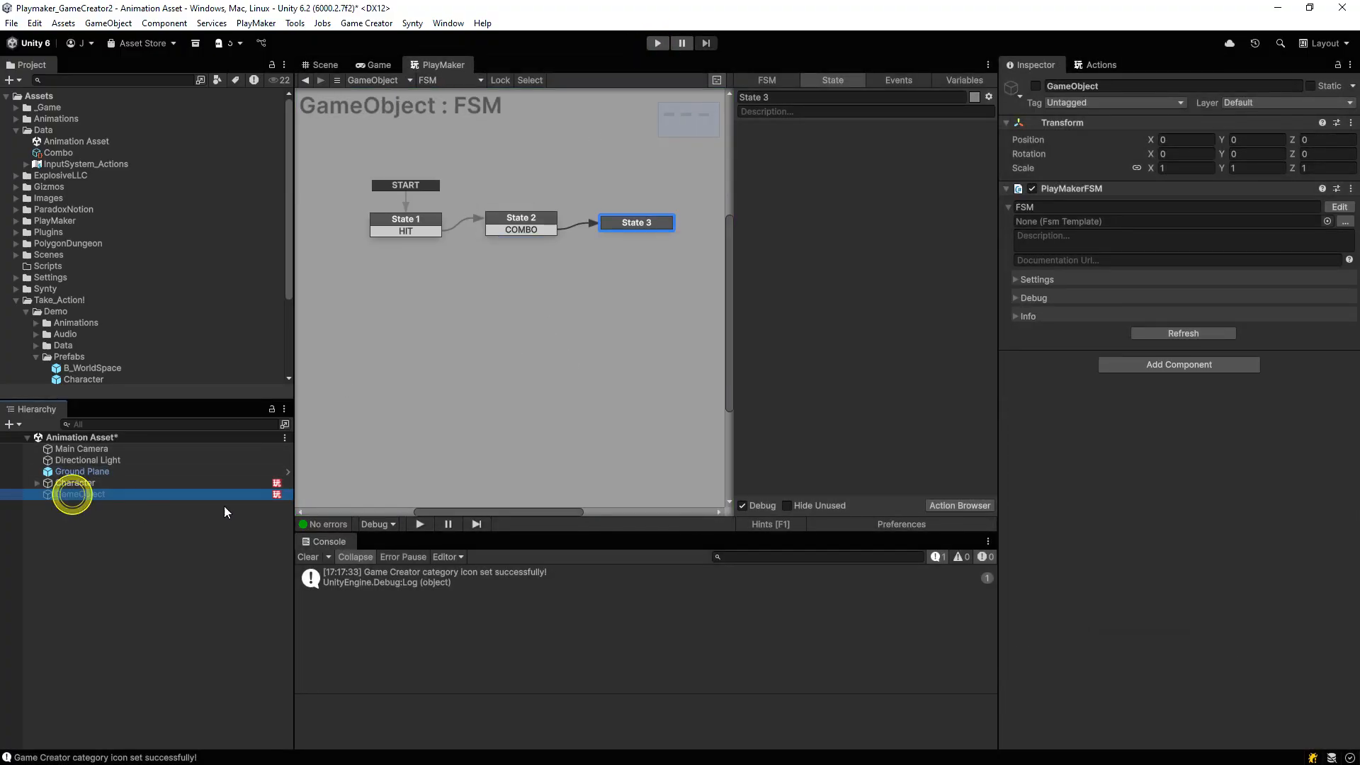
pyautogui.click(1035, 86)
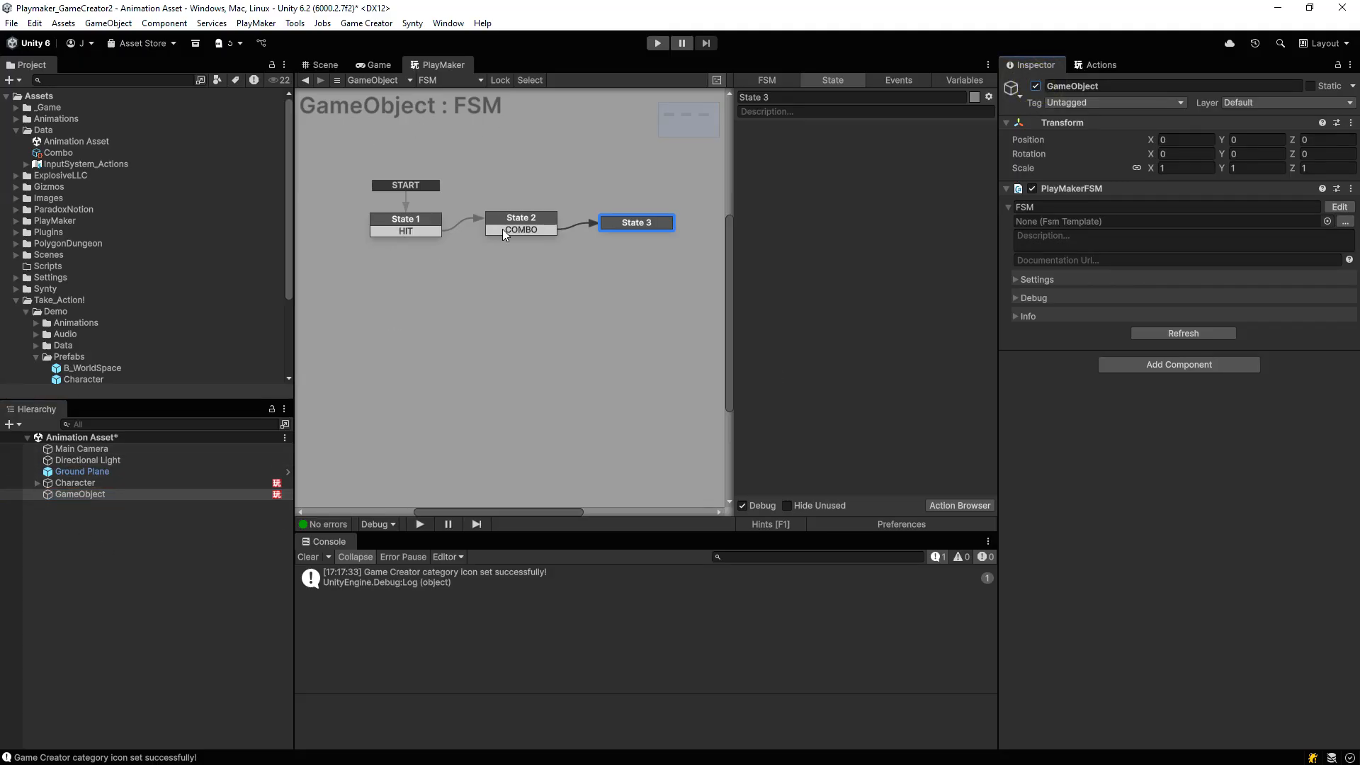
# Open the Character's Gesture FSM for editing.
pyautogui.click(88, 484)
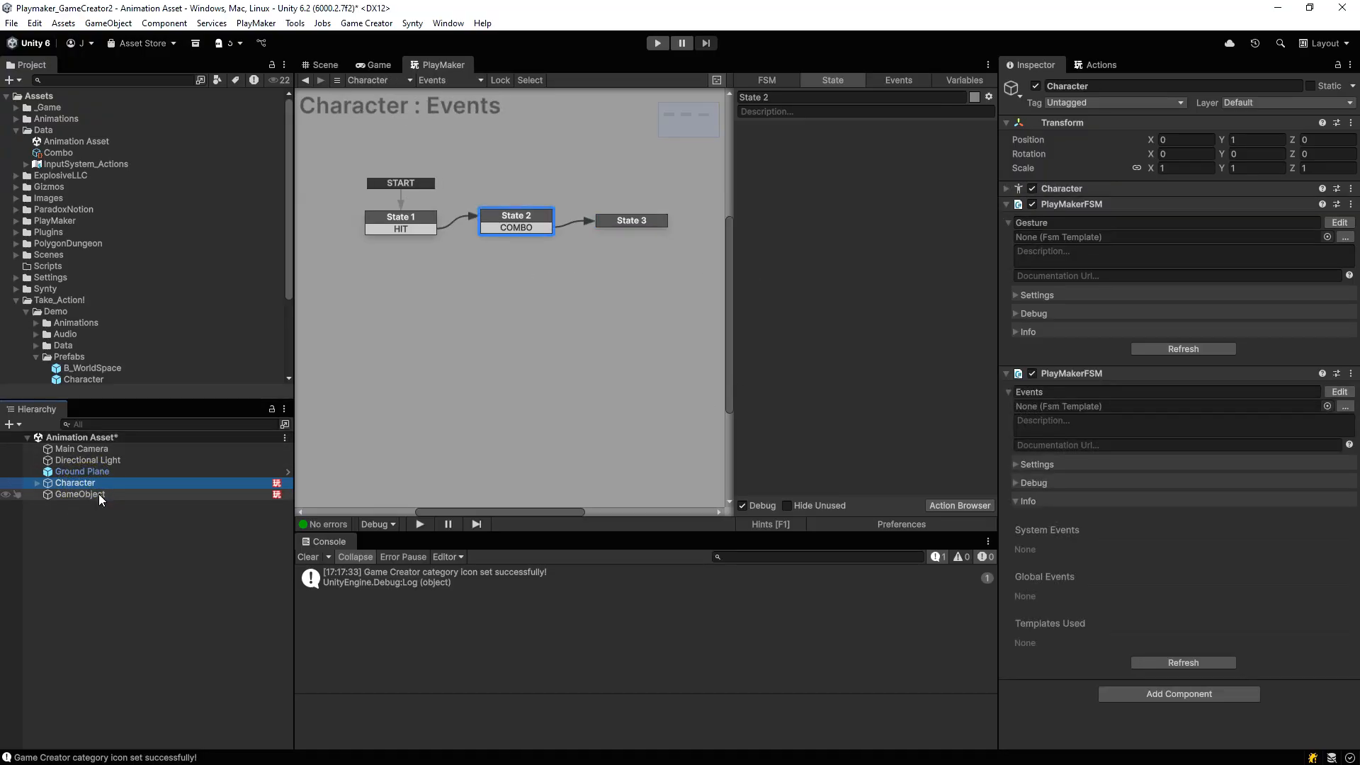
pyautogui.click(445, 80)
pyautogui.click(457, 112)
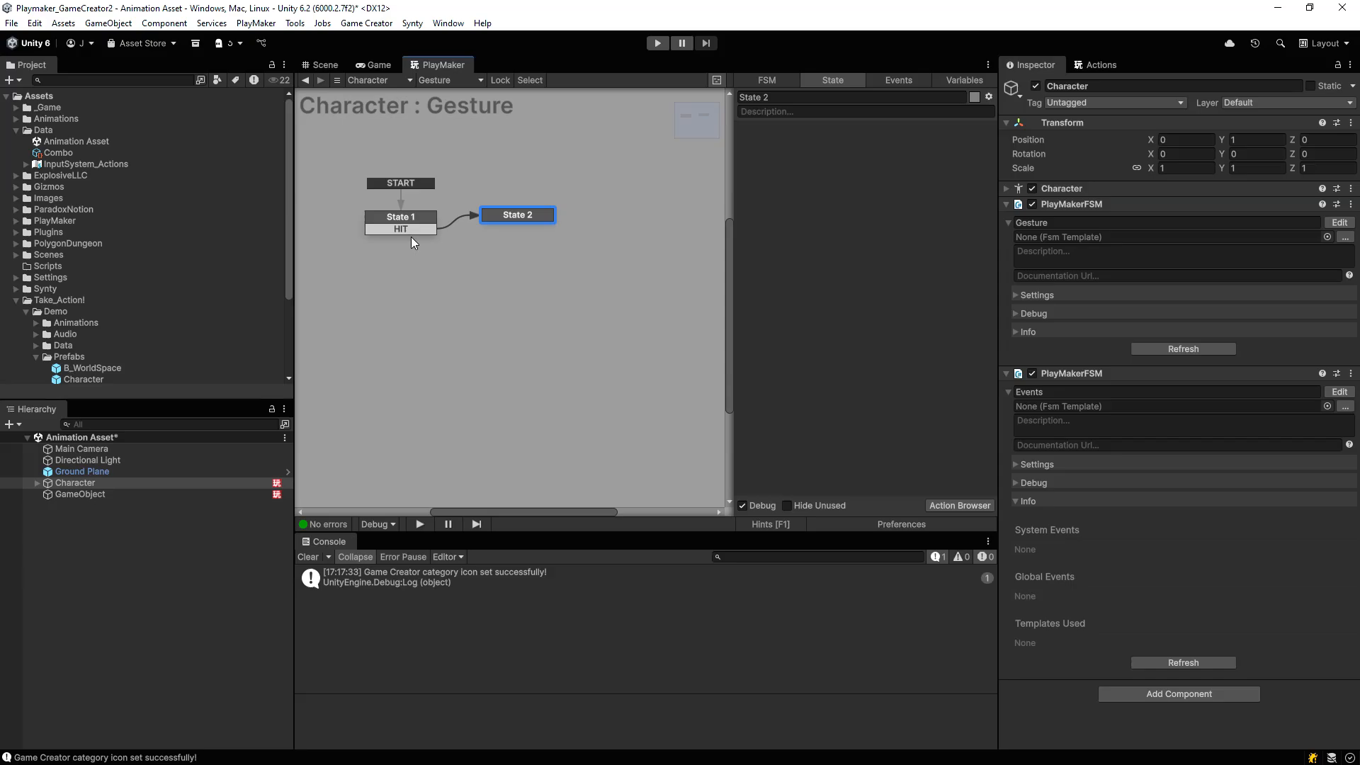
pyautogui.click(407, 233)
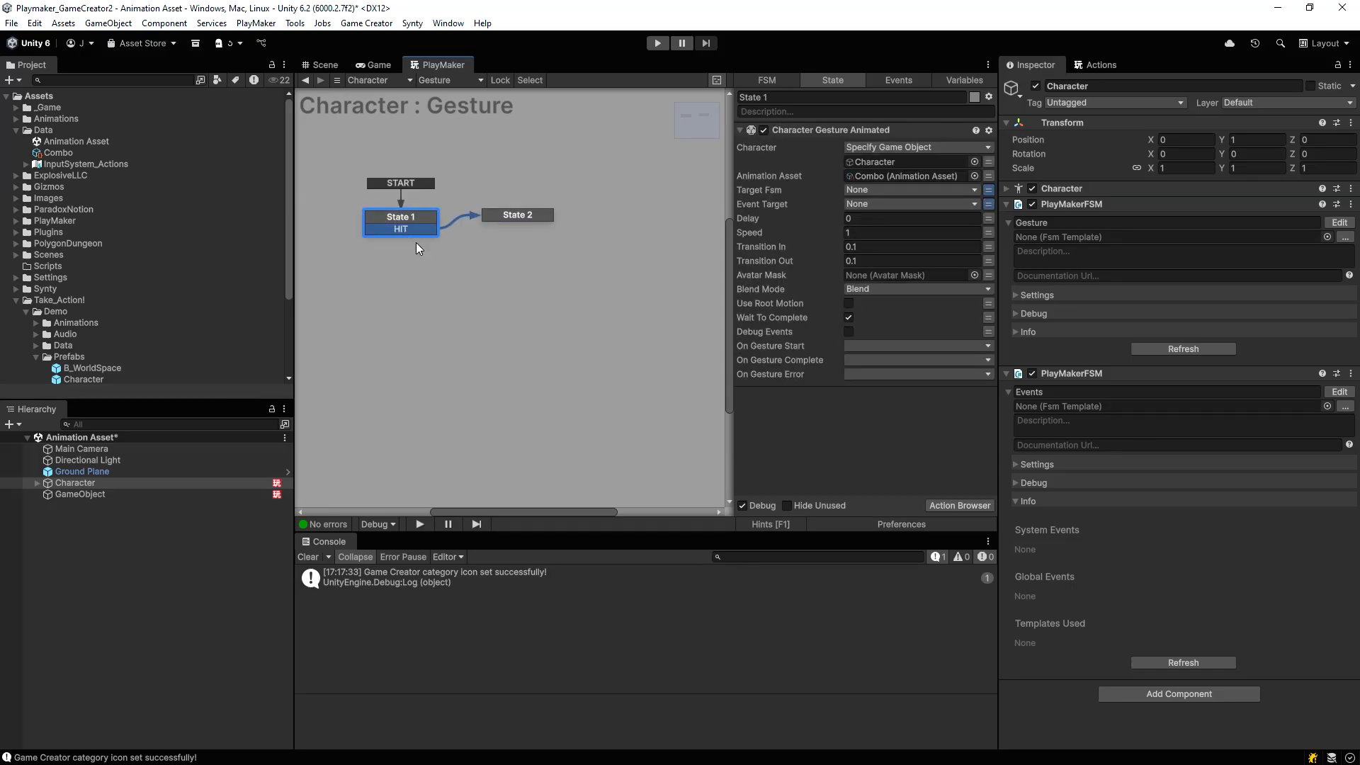
pyautogui.press('Delete')
pyautogui.click(491, 362)
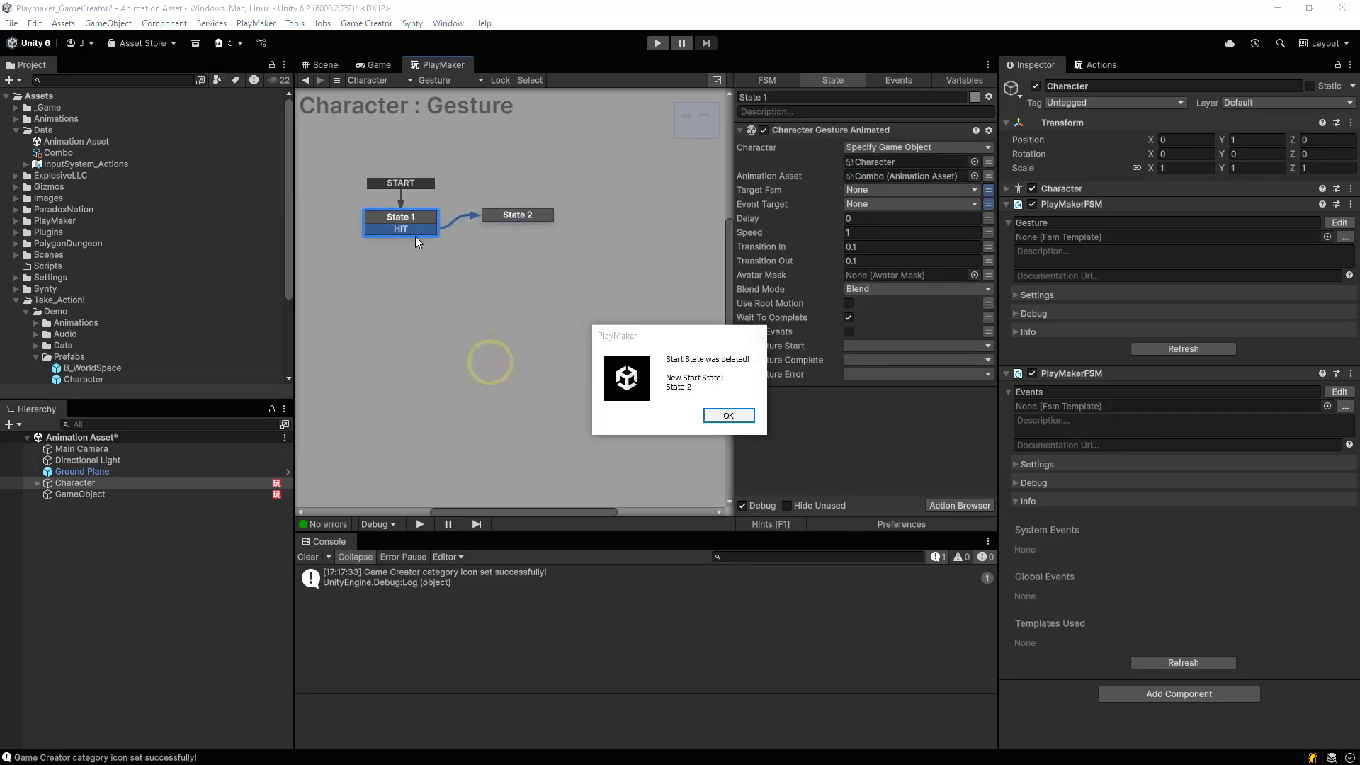
pyautogui.click(759, 337)
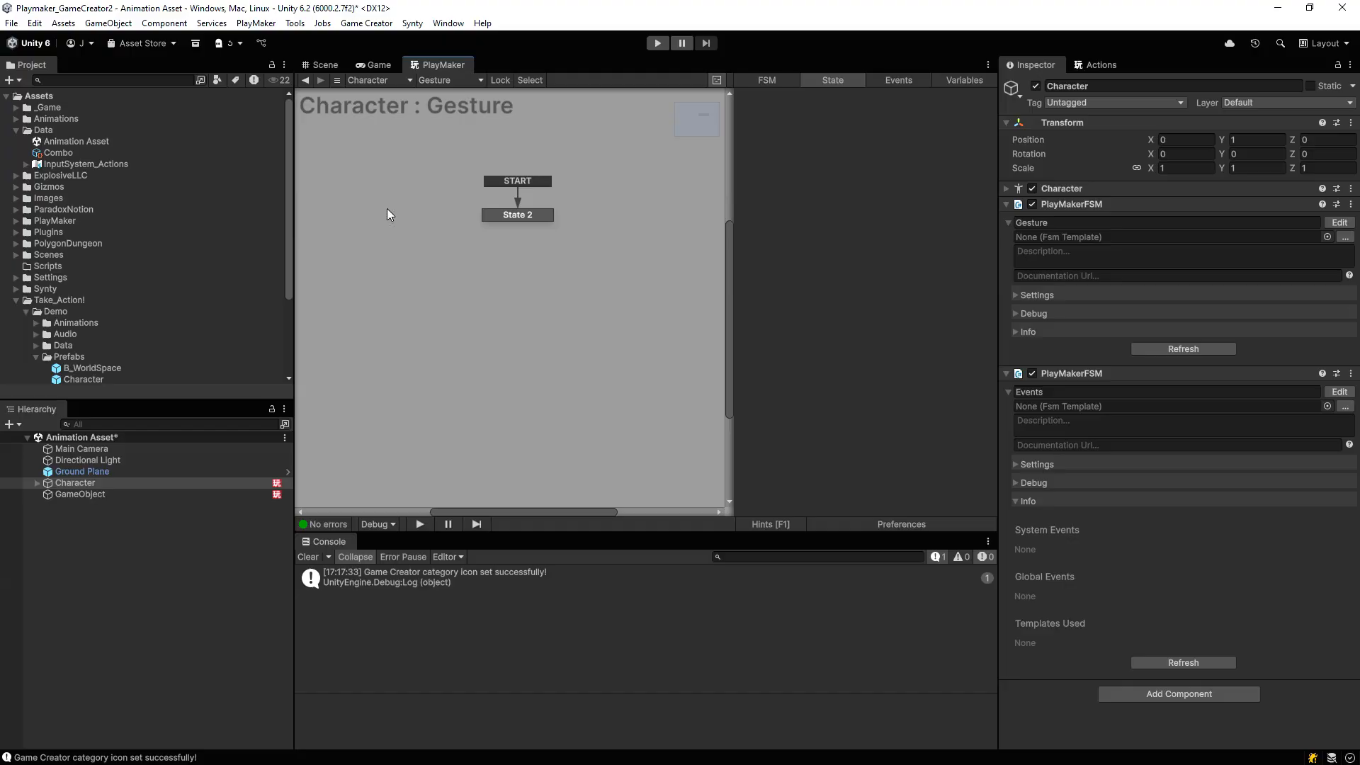
pyautogui.hotkey('ctrl', 'z')
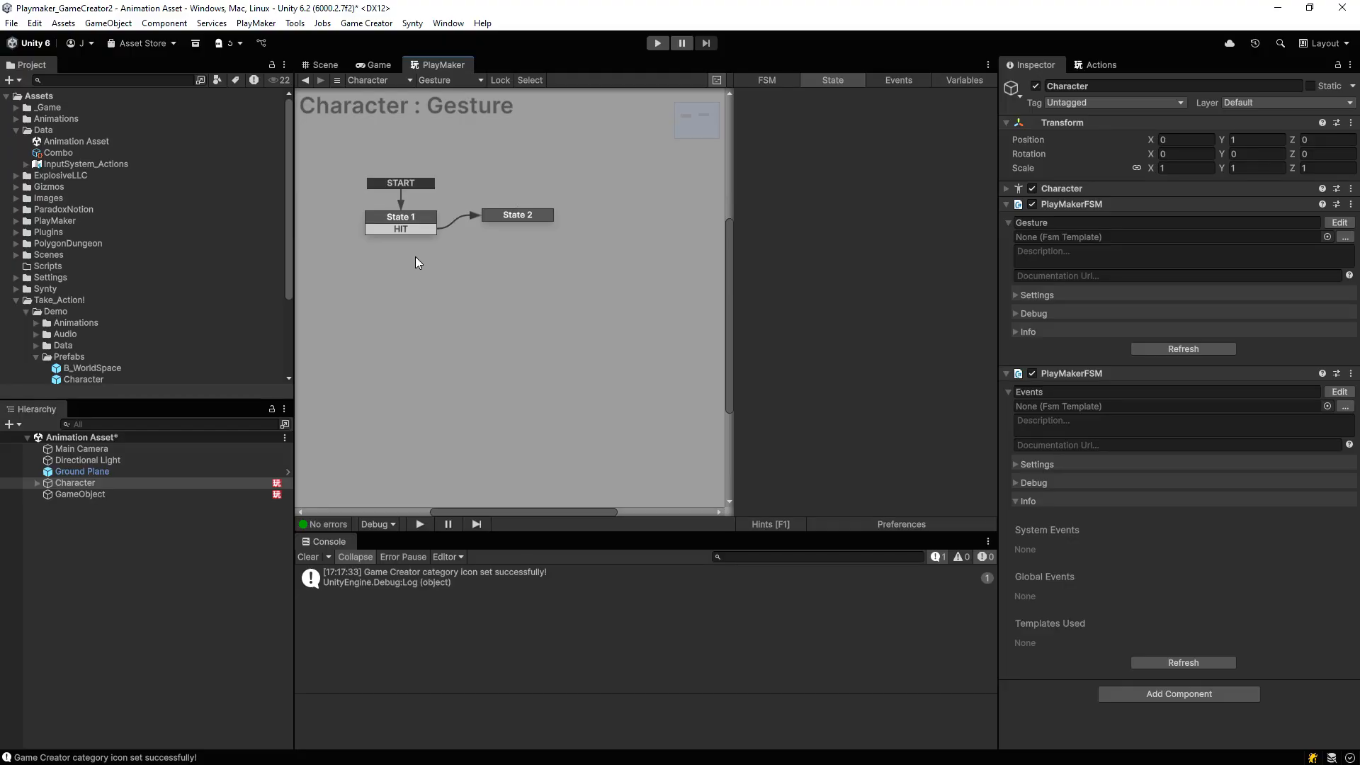
# Delete the HIT transition from State 1 and set its Character Gesture Animated action's Event Target to GameObject.
pyautogui.click(399, 228)
pyautogui.rightClick(399, 229)
pyautogui.click(476, 430)
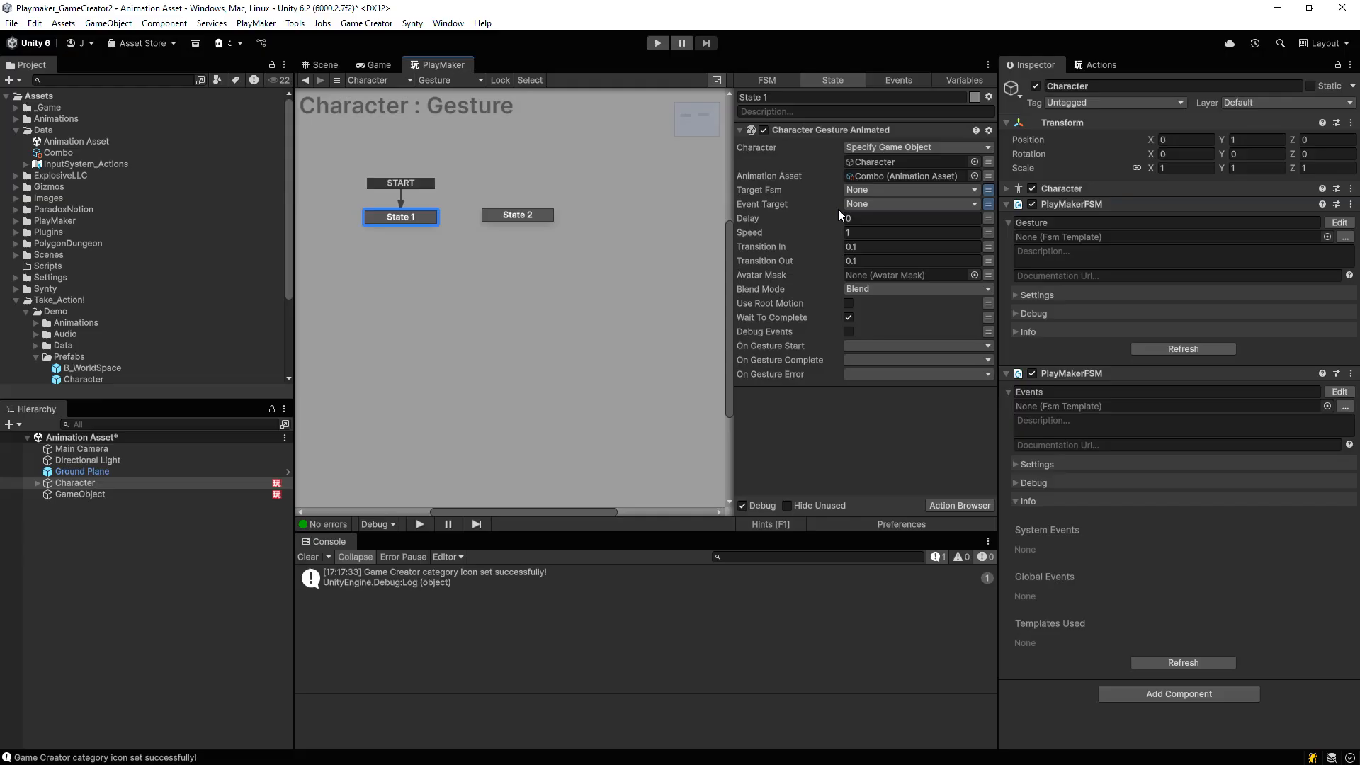
pyautogui.click(990, 204)
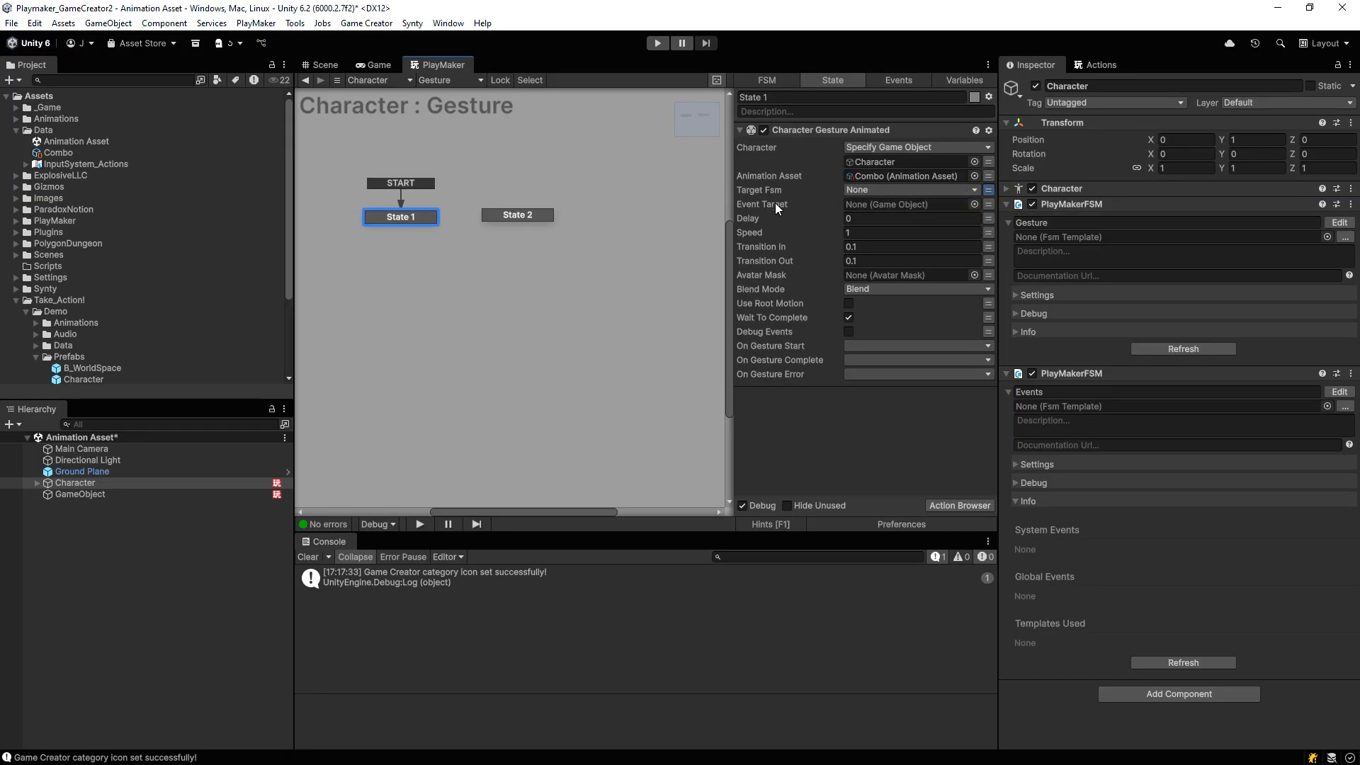
pyautogui.moveTo(95, 495); pyautogui.dragTo(874, 206)
# Run the scene, check the active state in the GameObject's FSM, and stop playback.
pyautogui.click(658, 44)
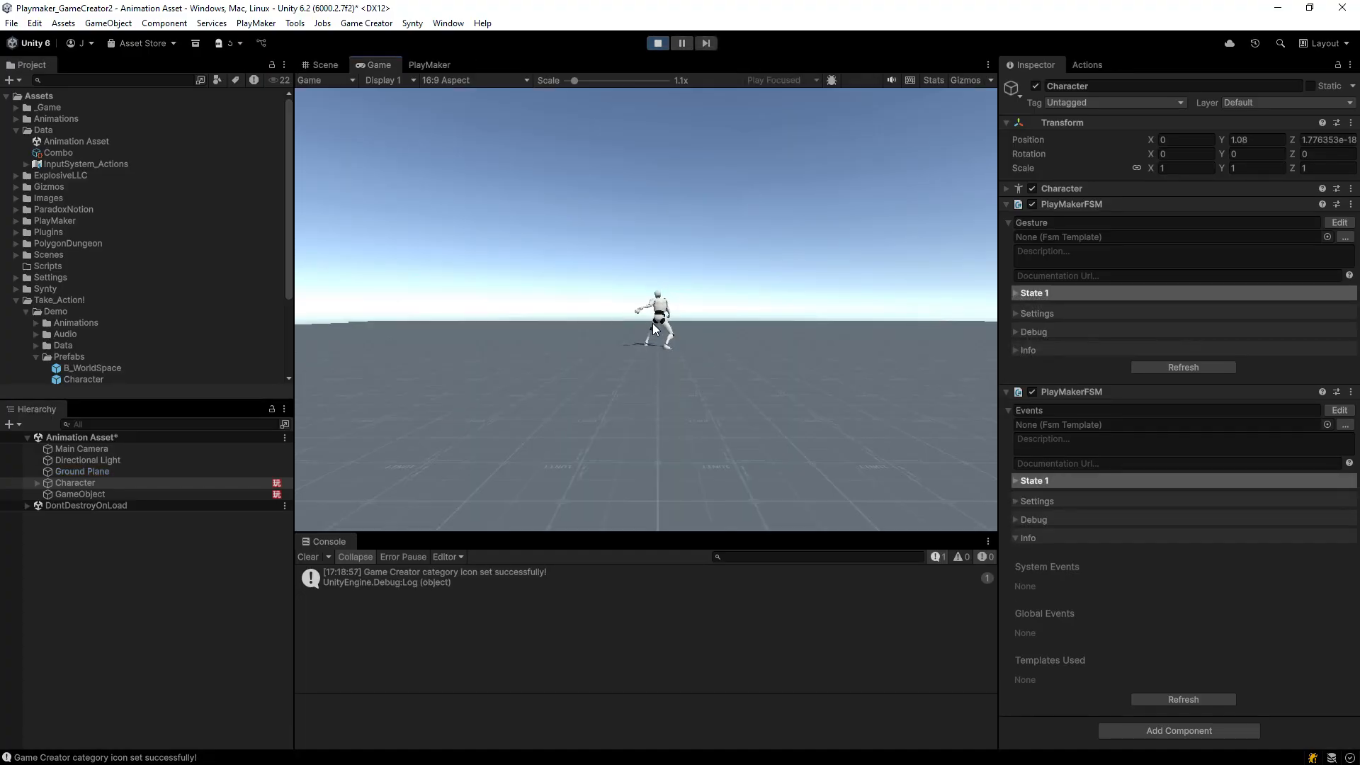
pyautogui.click(84, 494)
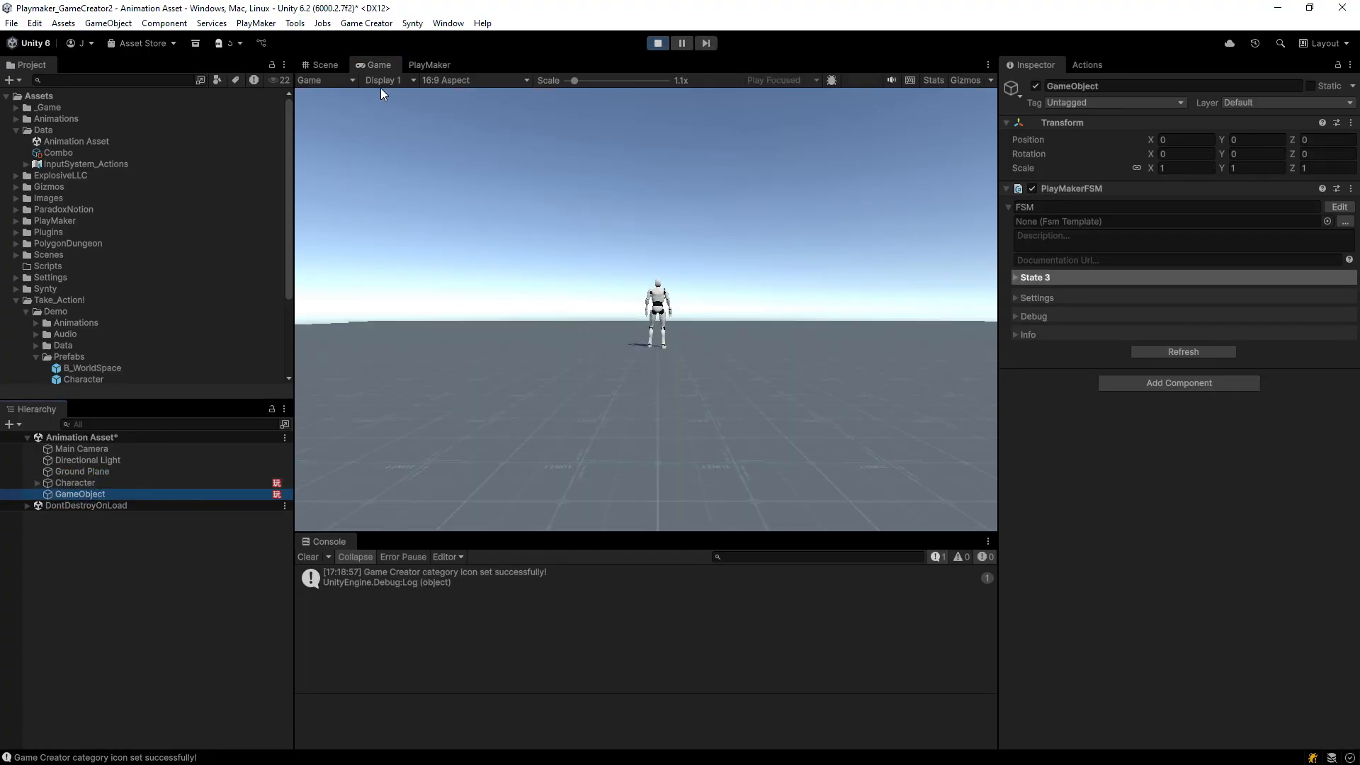
pyautogui.click(428, 65)
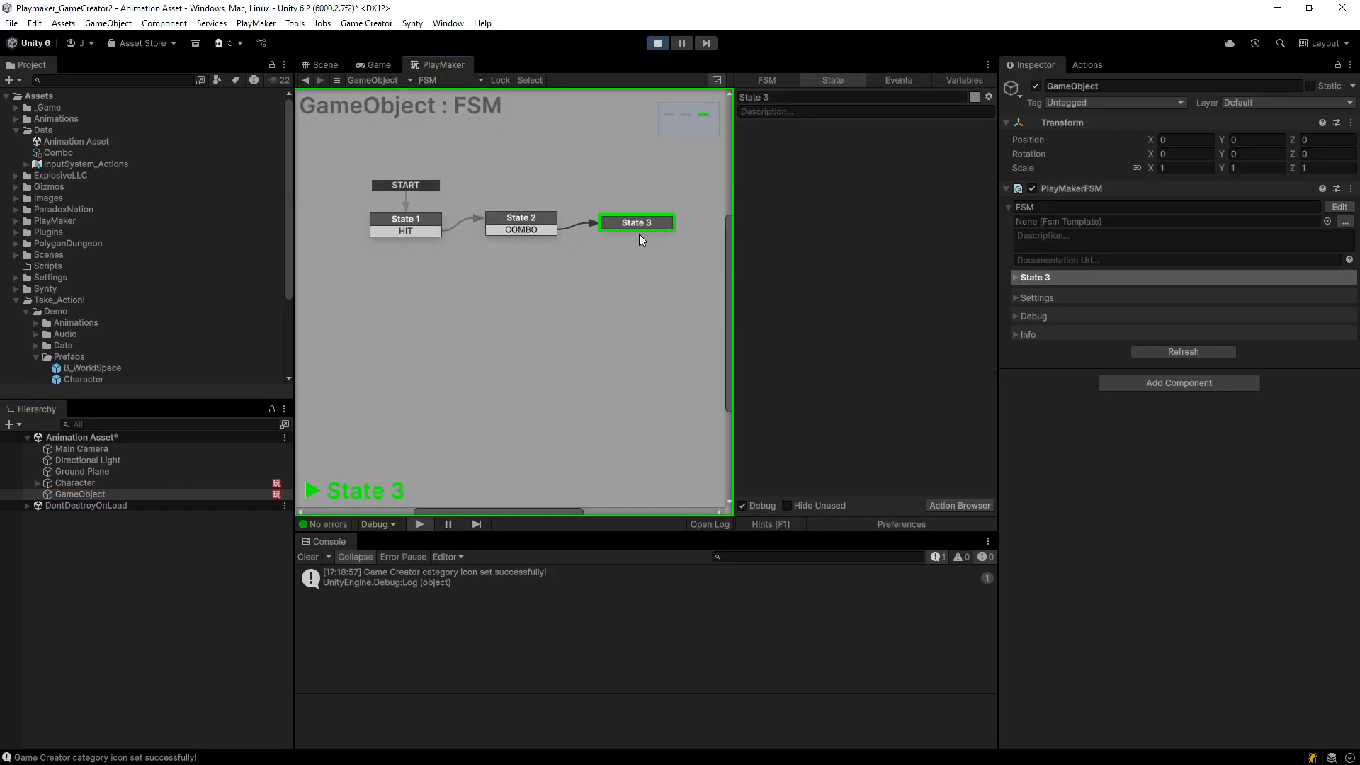
pyautogui.click(657, 44)
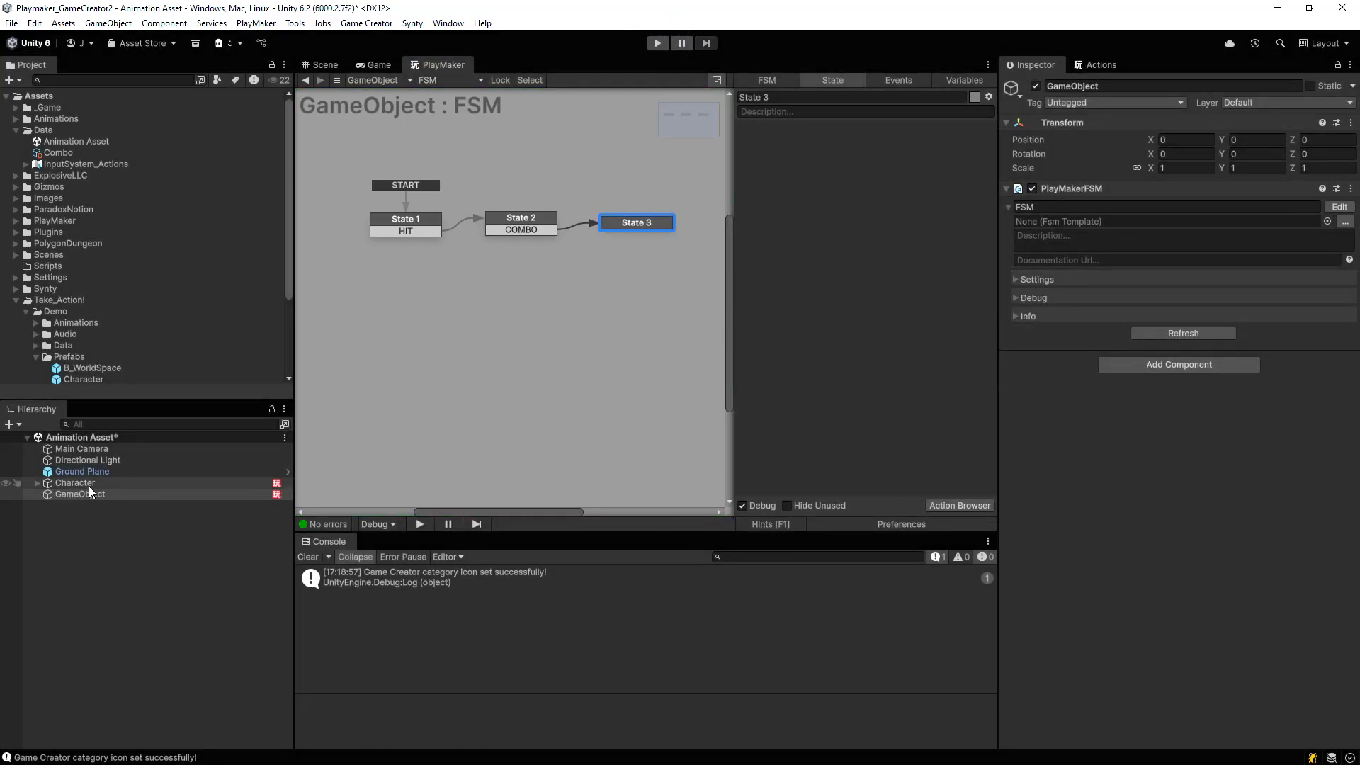
# In State 1 of the Character's Gesture FSM, reset Event Target to None and assign the Character's Events FSM as Target Fsm.
pyautogui.click(75, 484)
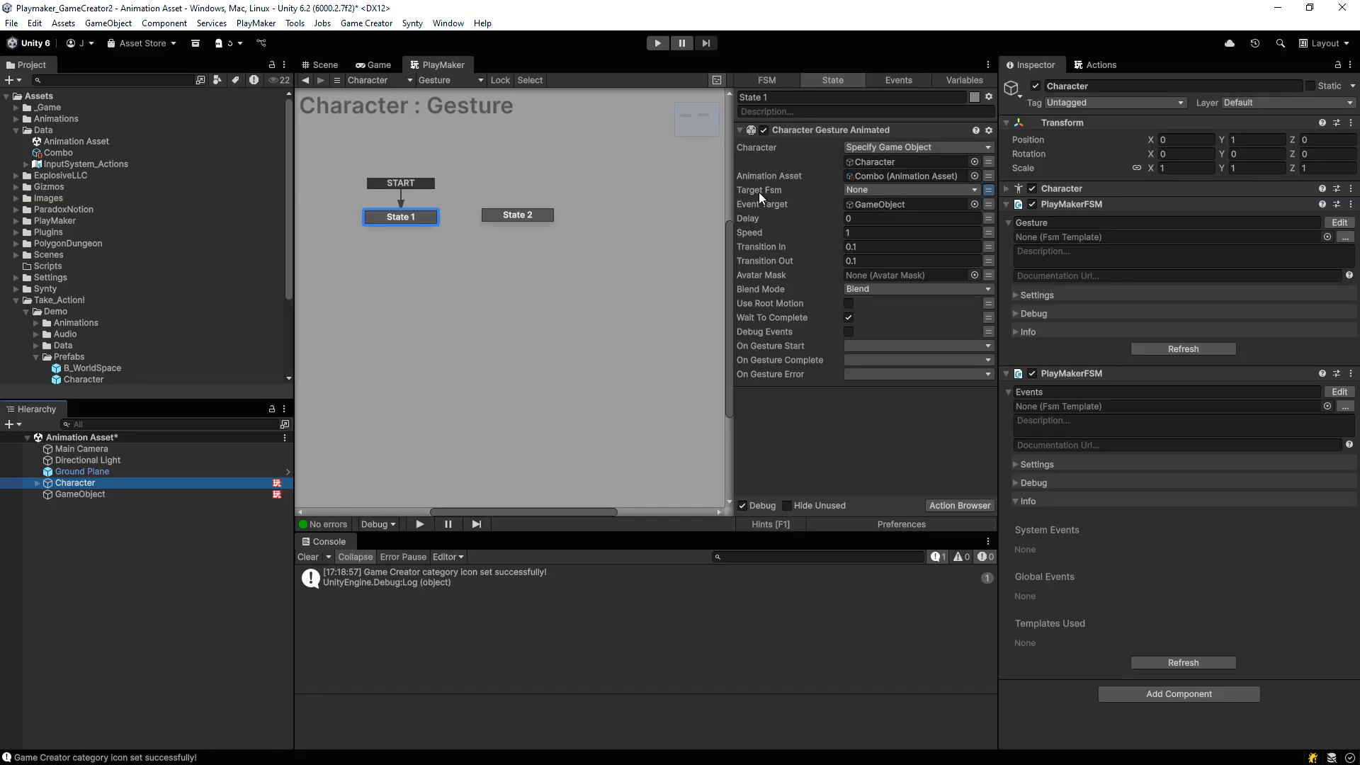
pyautogui.moveTo(757, 189)
pyautogui.click(988, 204)
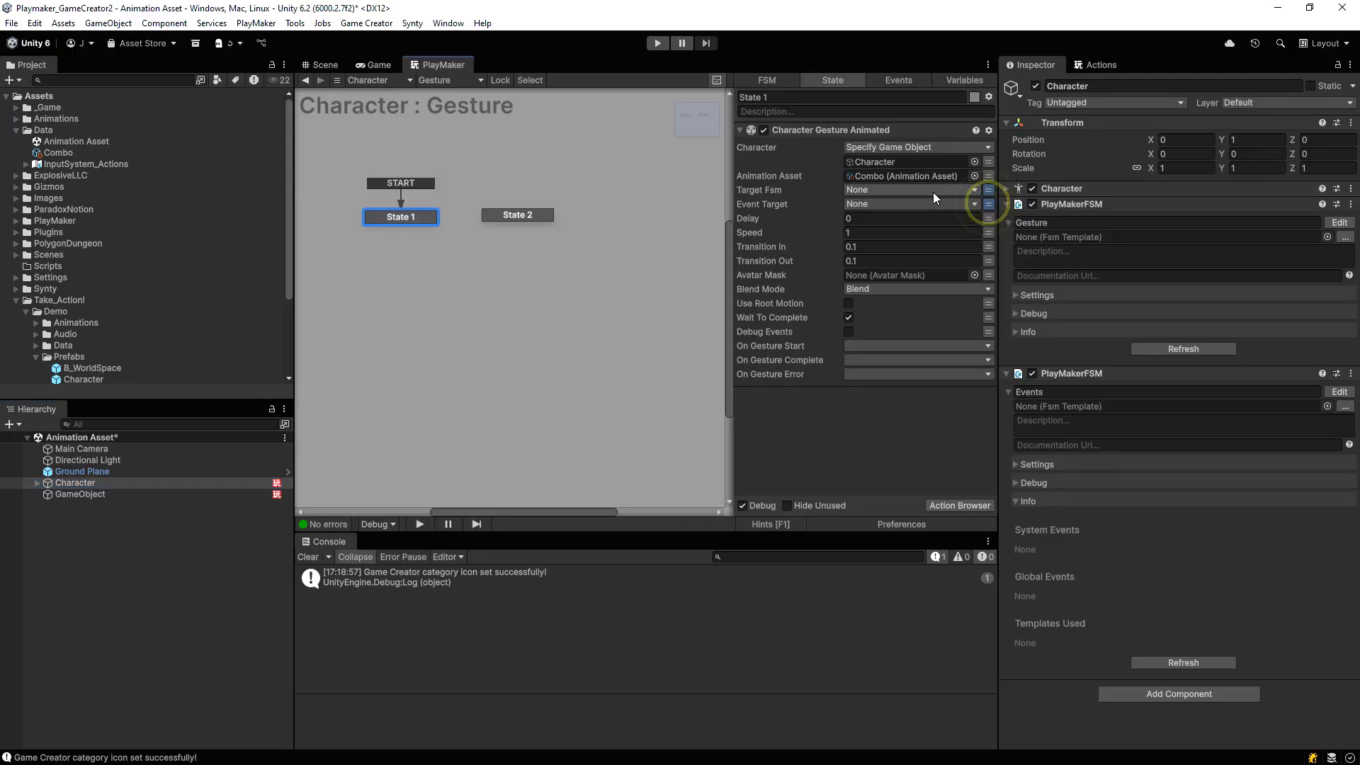
pyautogui.click(989, 190)
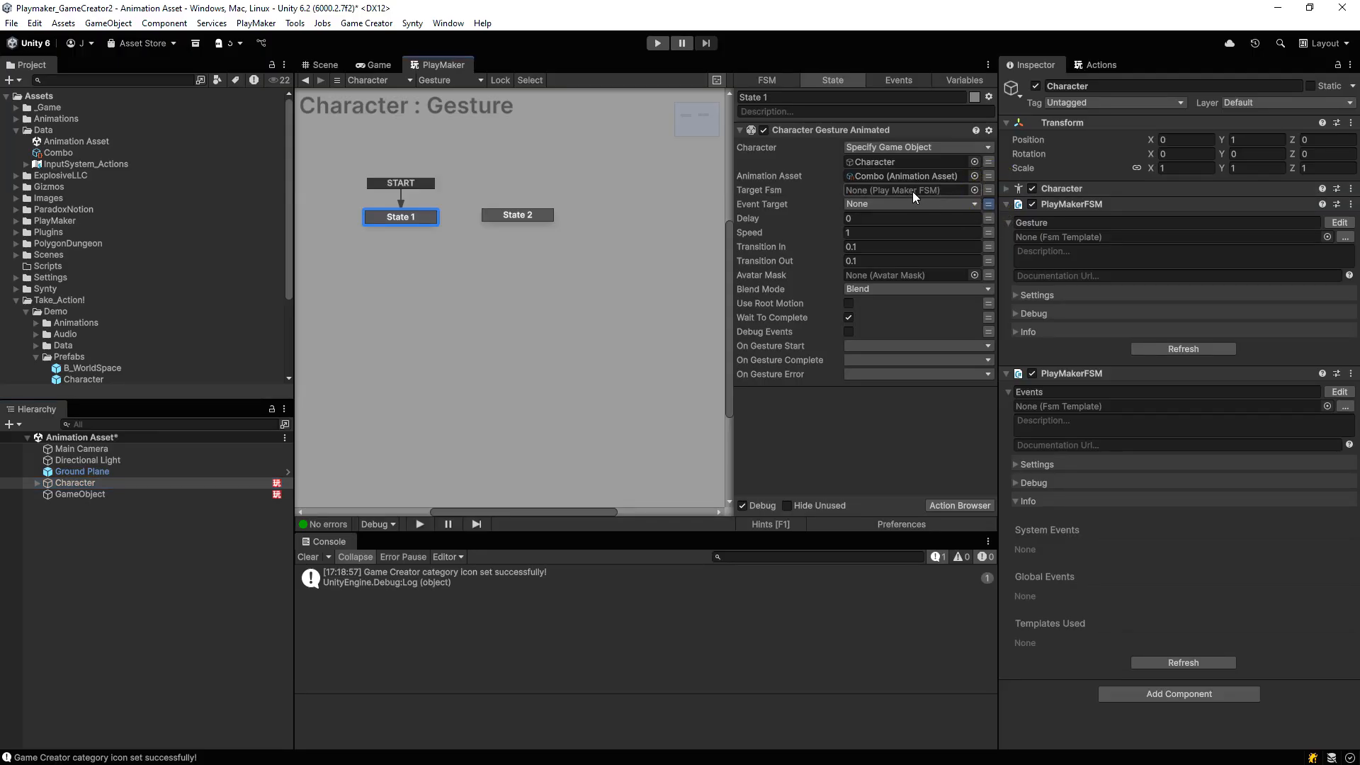
pyautogui.moveTo(1081, 373); pyautogui.dragTo(885, 190)
# Add a HIT transition to State 1 and link it to State 2 in the Character's Gesture FSM.
pyautogui.rightClick(399, 219)
pyautogui.moveTo(461, 222)
pyautogui.click(605, 235)
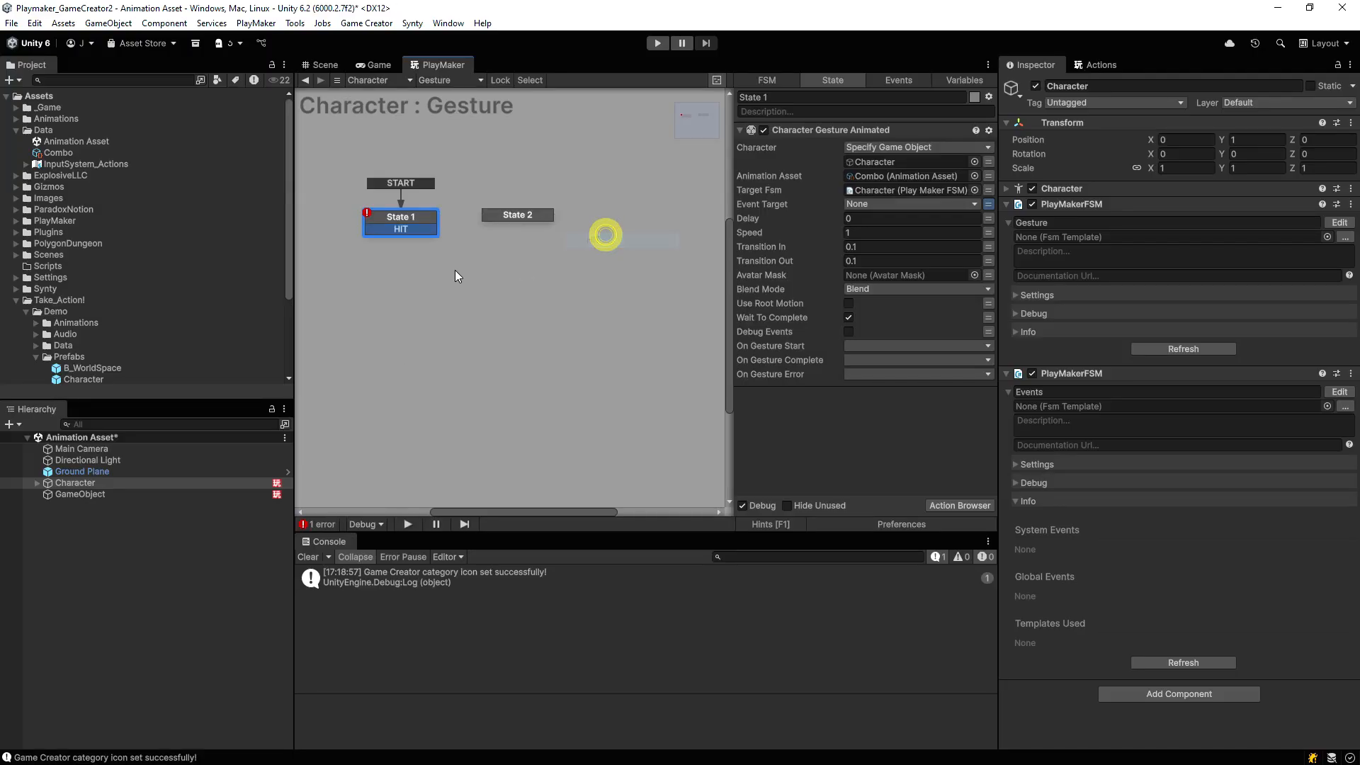
pyautogui.moveTo(420, 228); pyautogui.dragTo(544, 227)
pyautogui.click(536, 219)
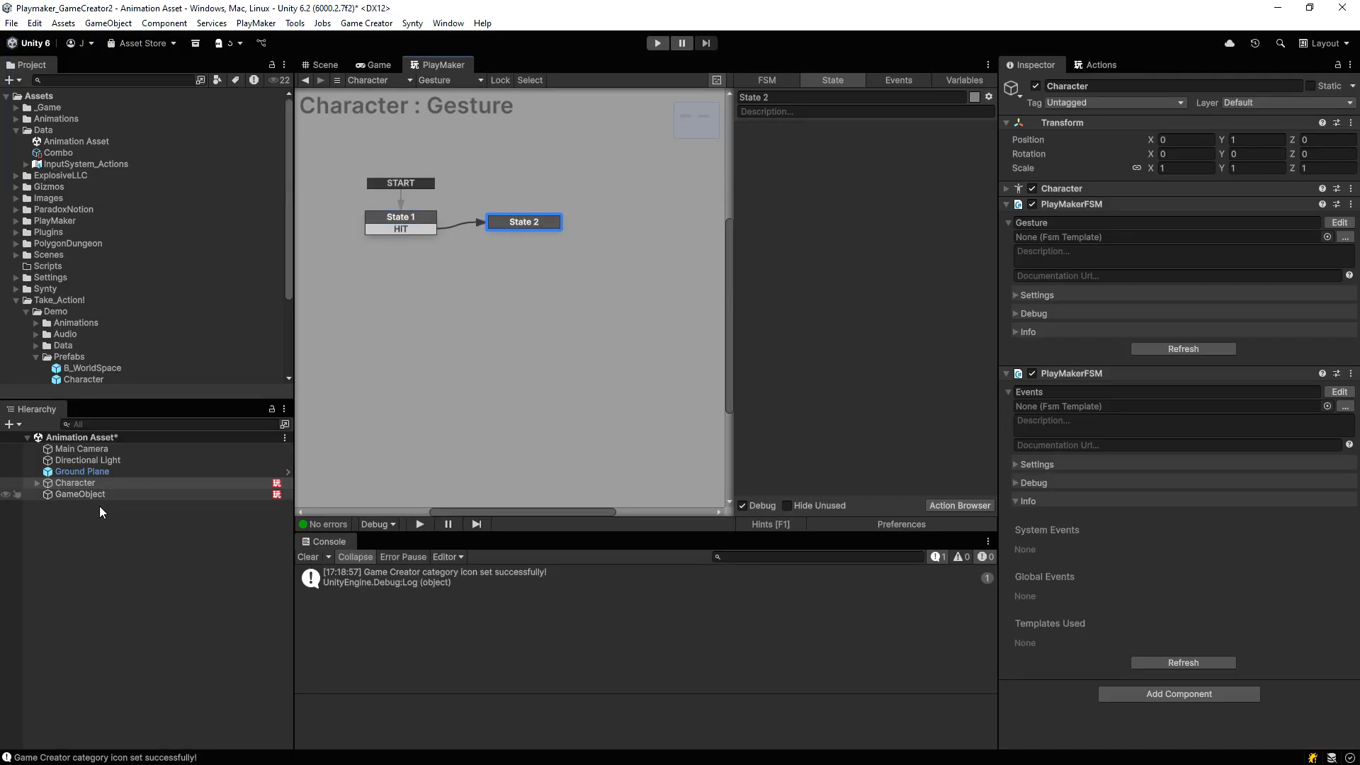
# Run the scene, compare the active states of the Character's Gesture and Events FSMs, and stop playback.
pyautogui.click(657, 44)
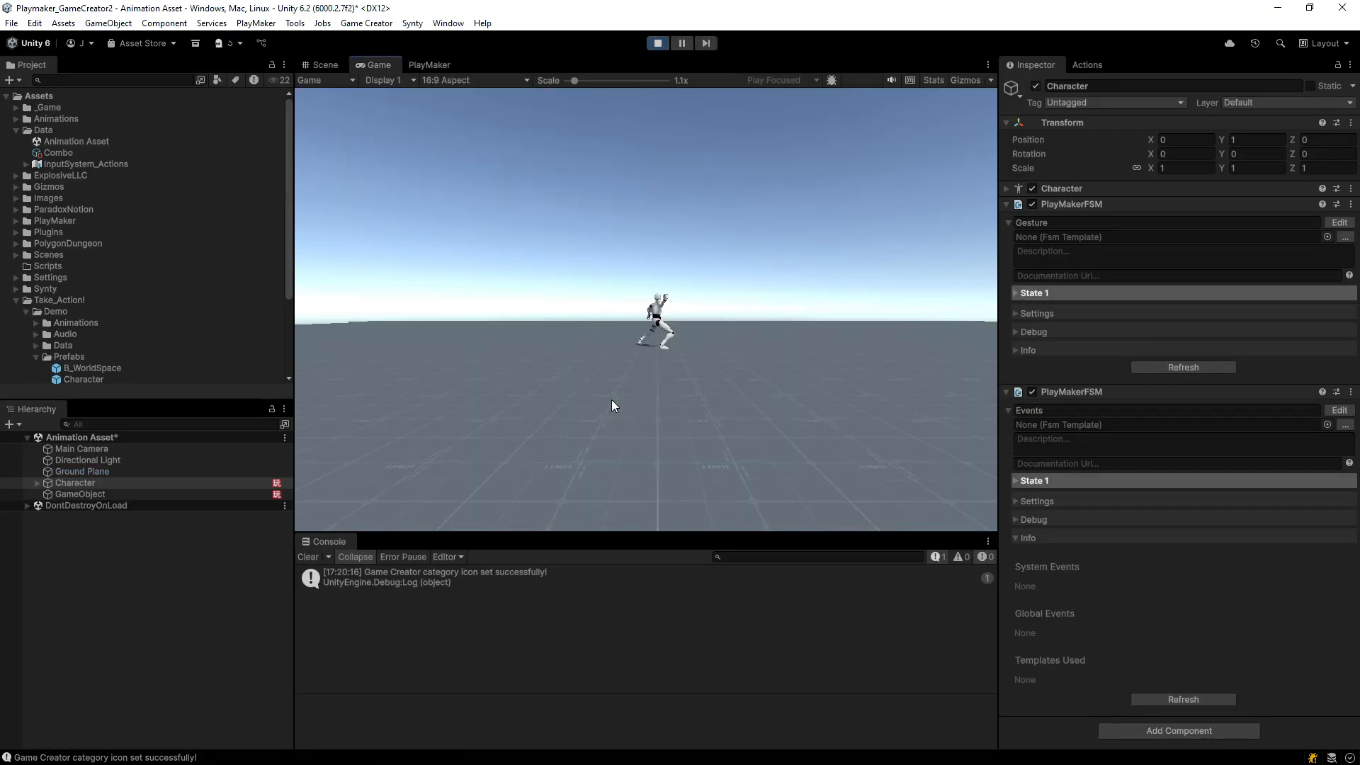
pyautogui.click(427, 65)
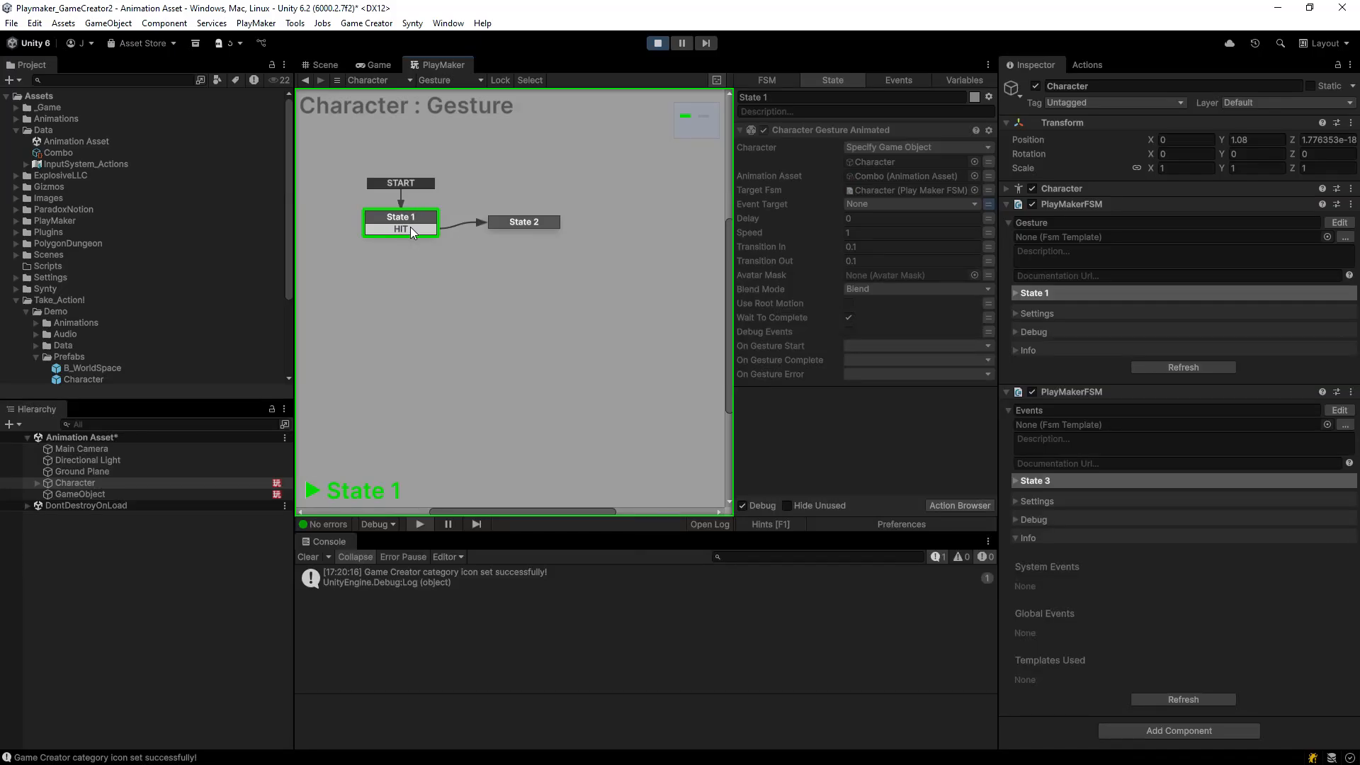
pyautogui.click(458, 80)
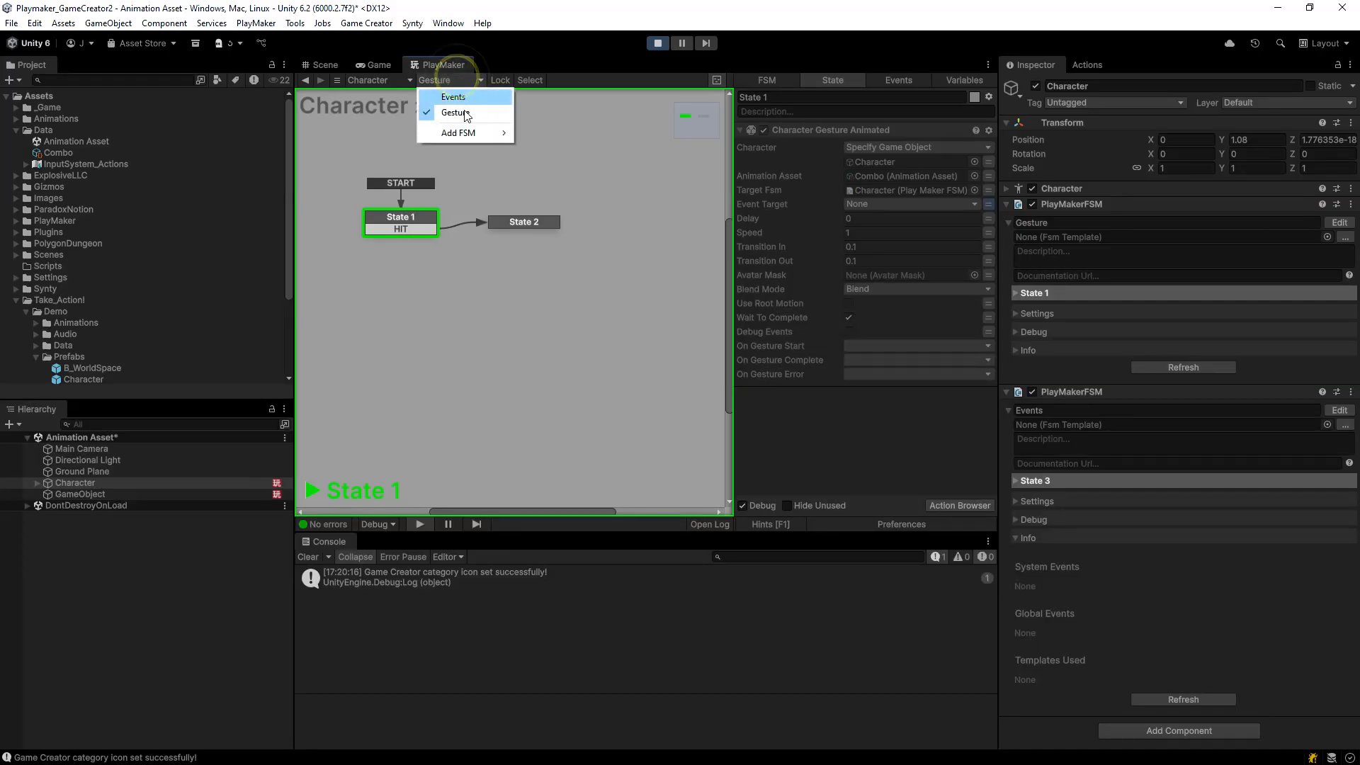
pyautogui.click(452, 112)
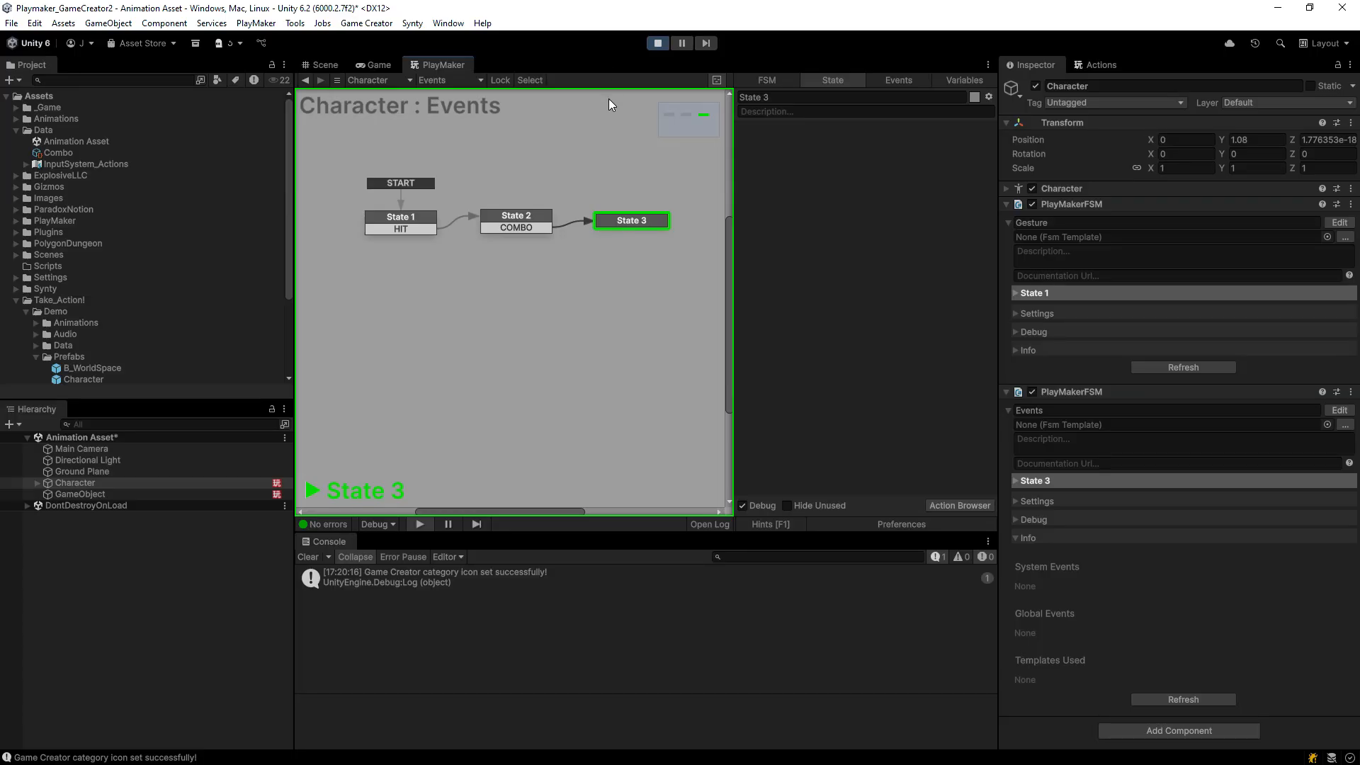
pyautogui.click(653, 46)
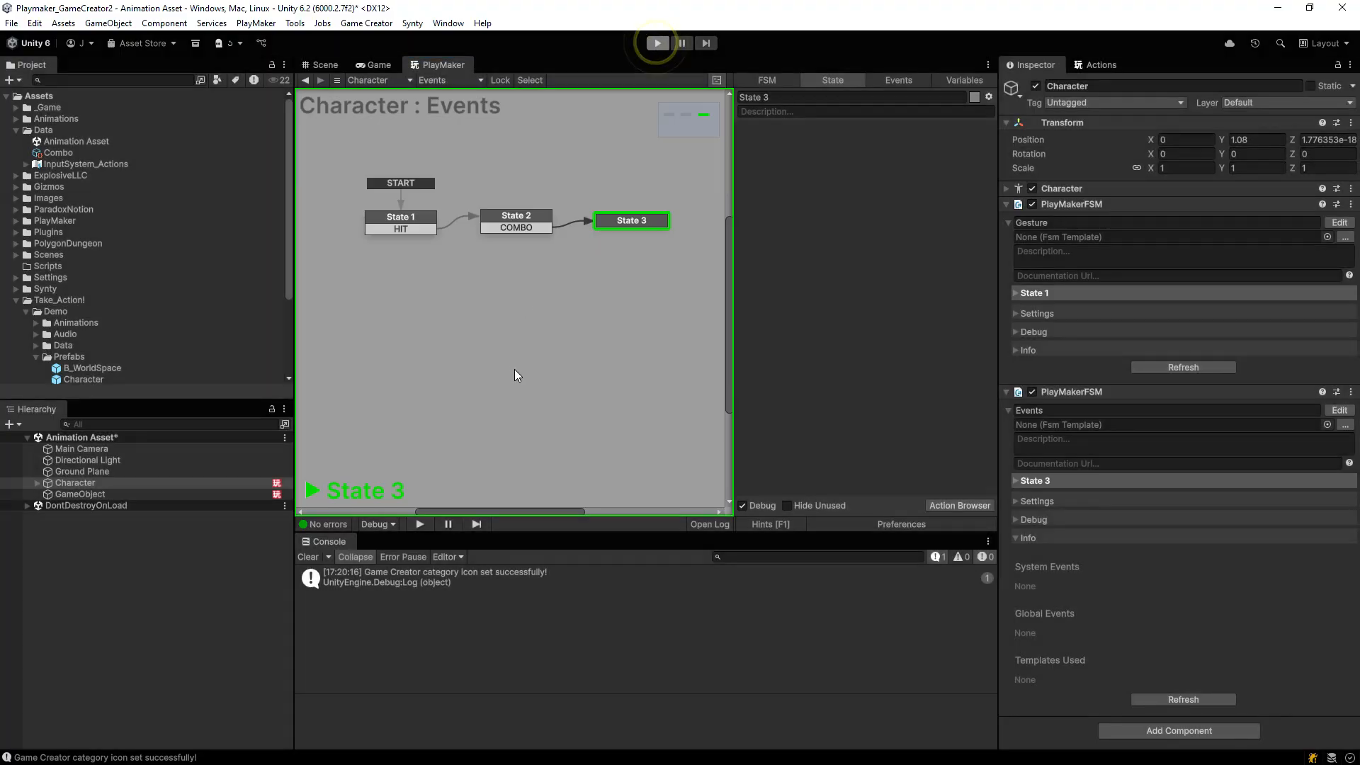